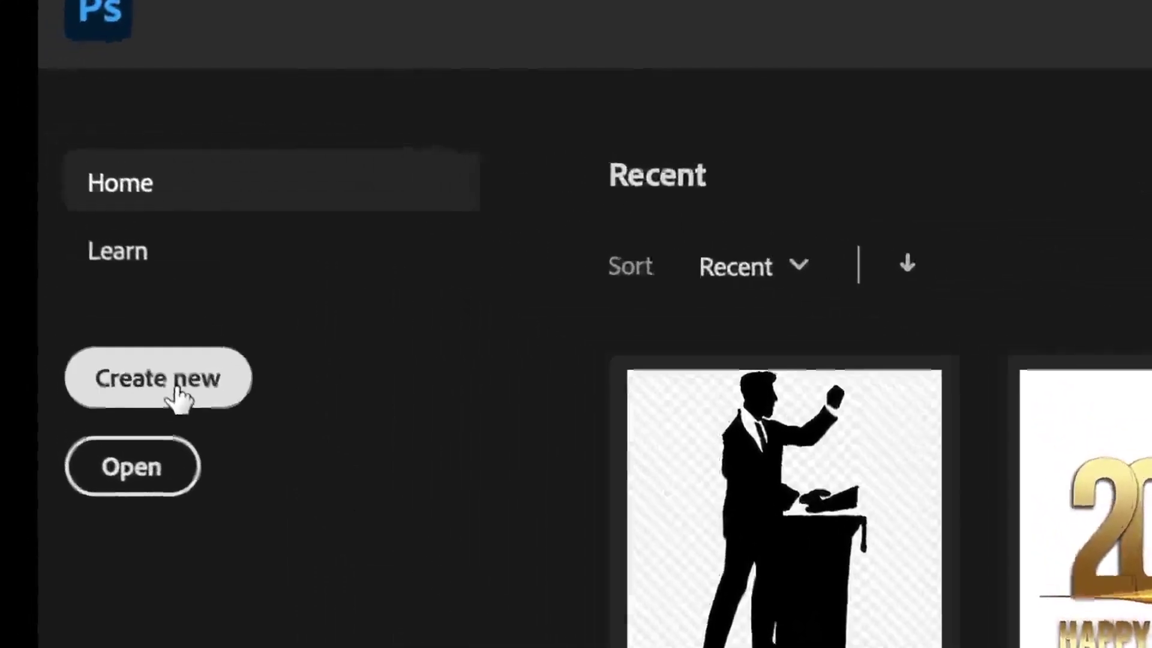
- Start a new document named "tutorial" and set its orientation to landscape
left_click(177, 390)
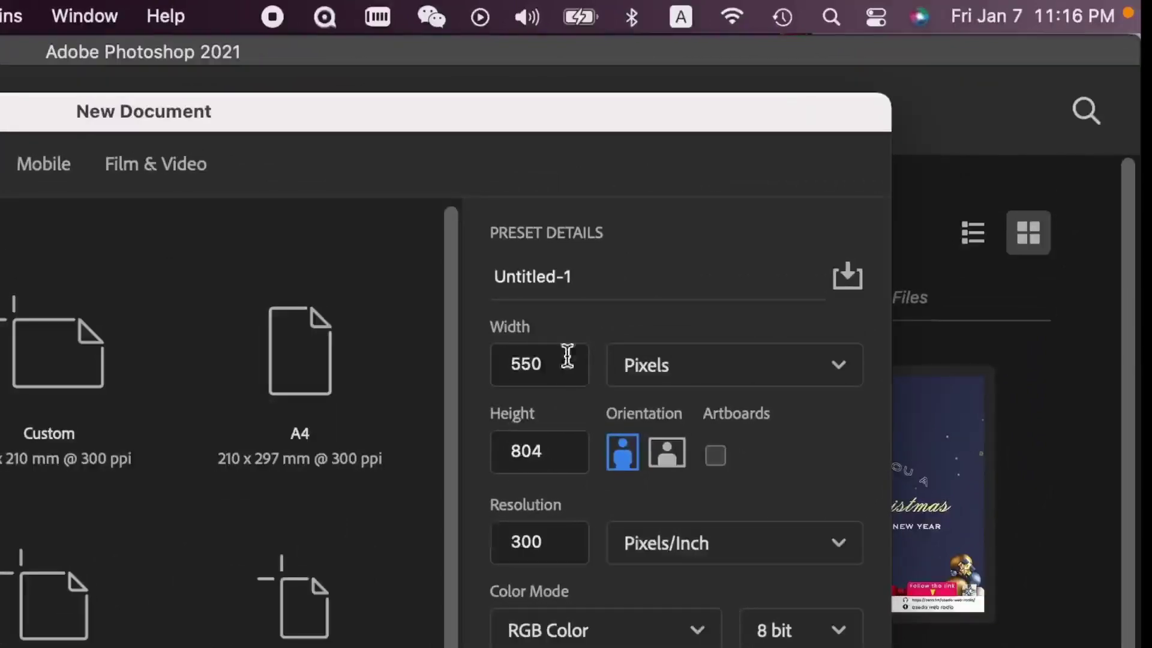
double_click(604, 283)
triple_click(604, 283)
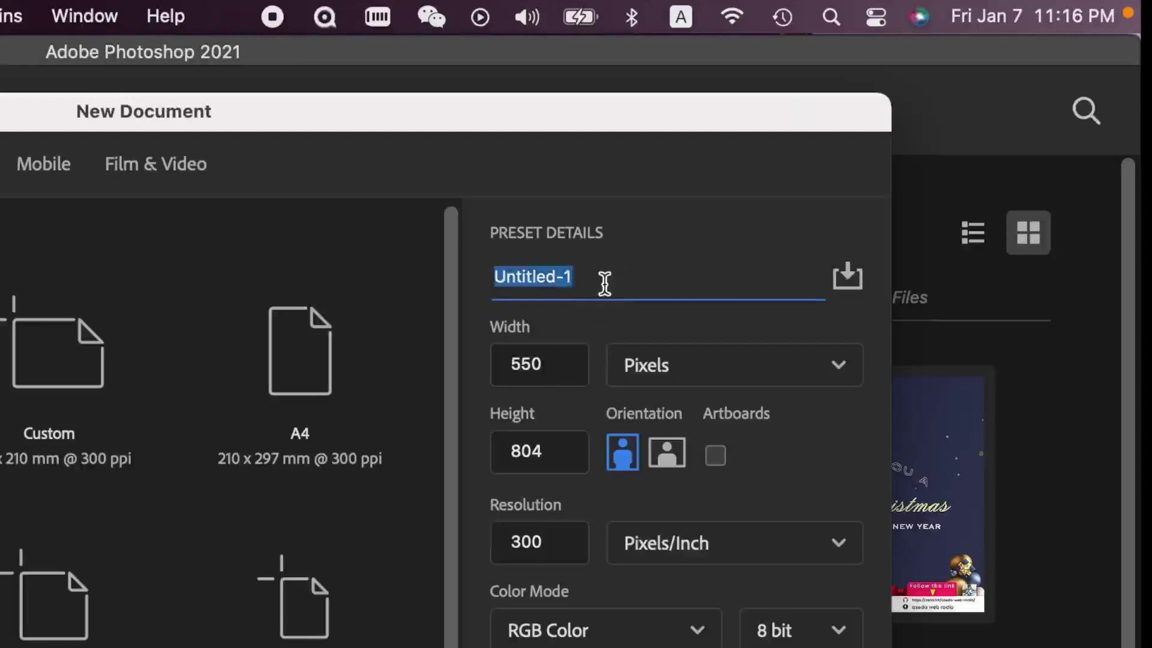
type("tutorial")
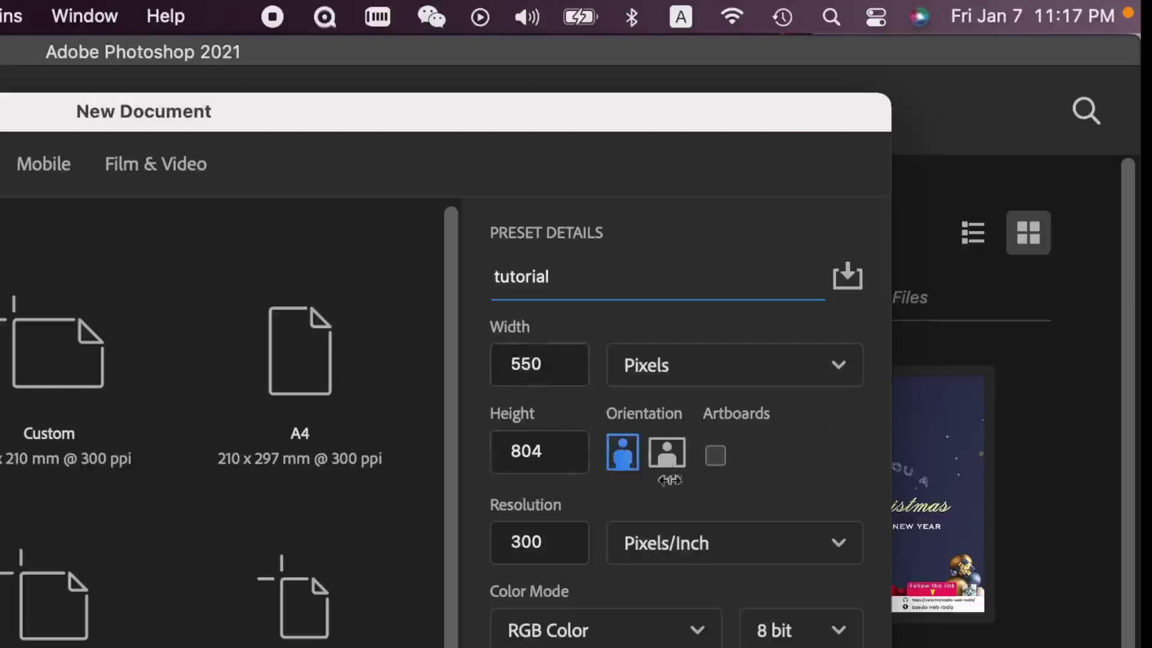
left_click(668, 457)
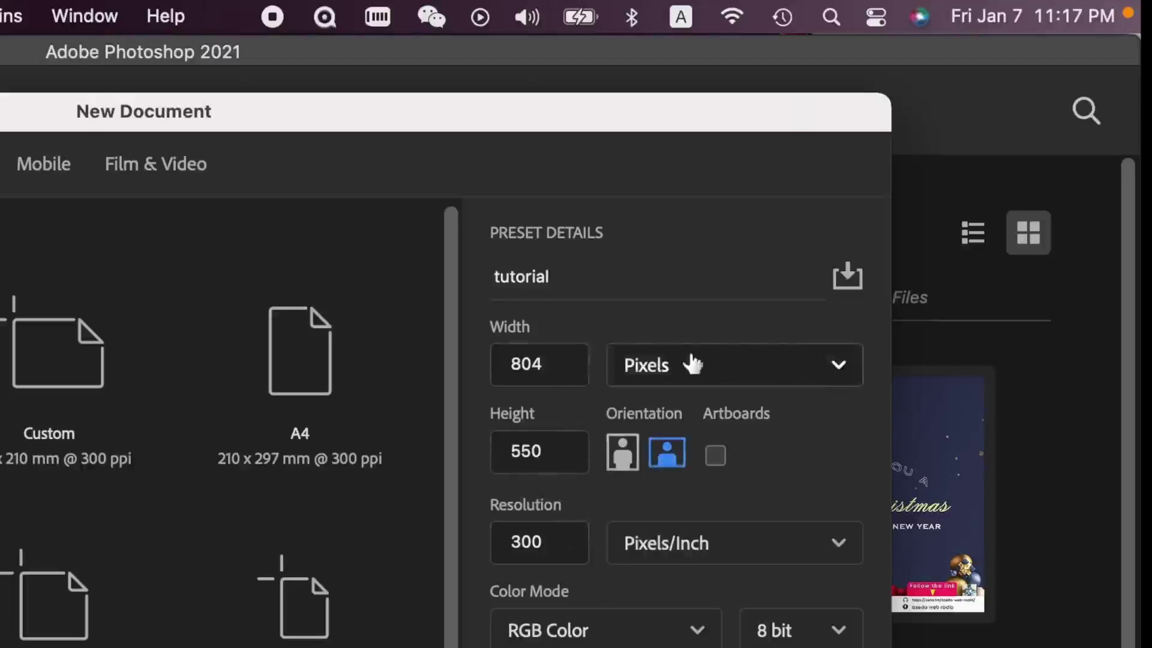
- Choose Pixels as the document's size unit and Pixels/Inch as its resolution unit
left_click(840, 370)
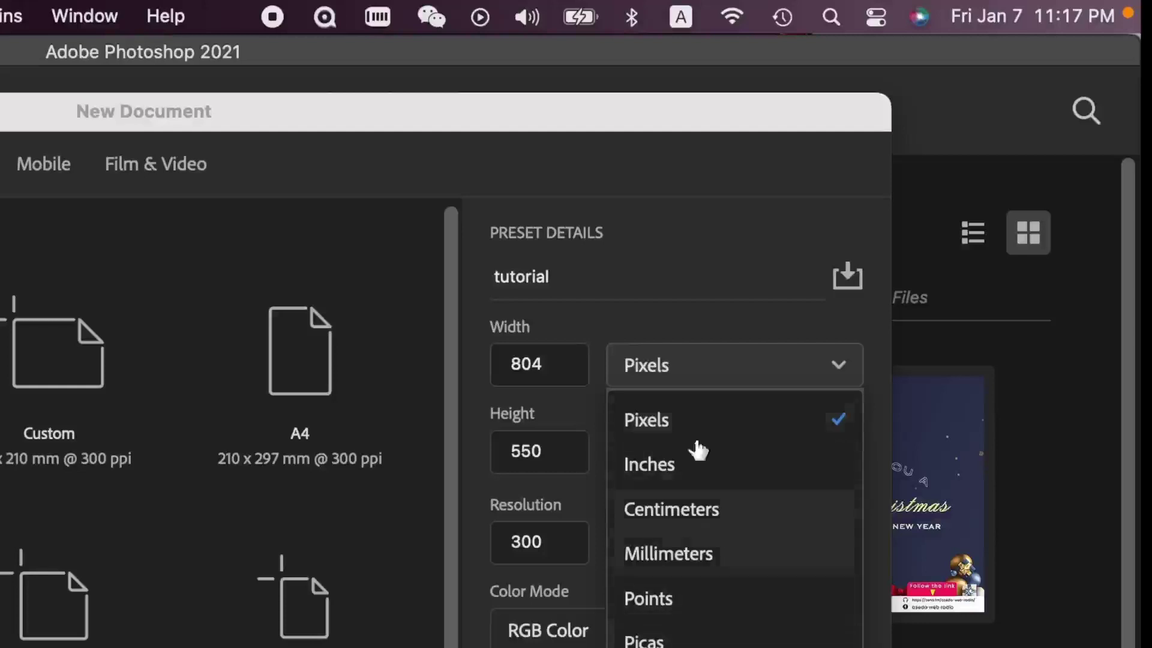
left_click(692, 417)
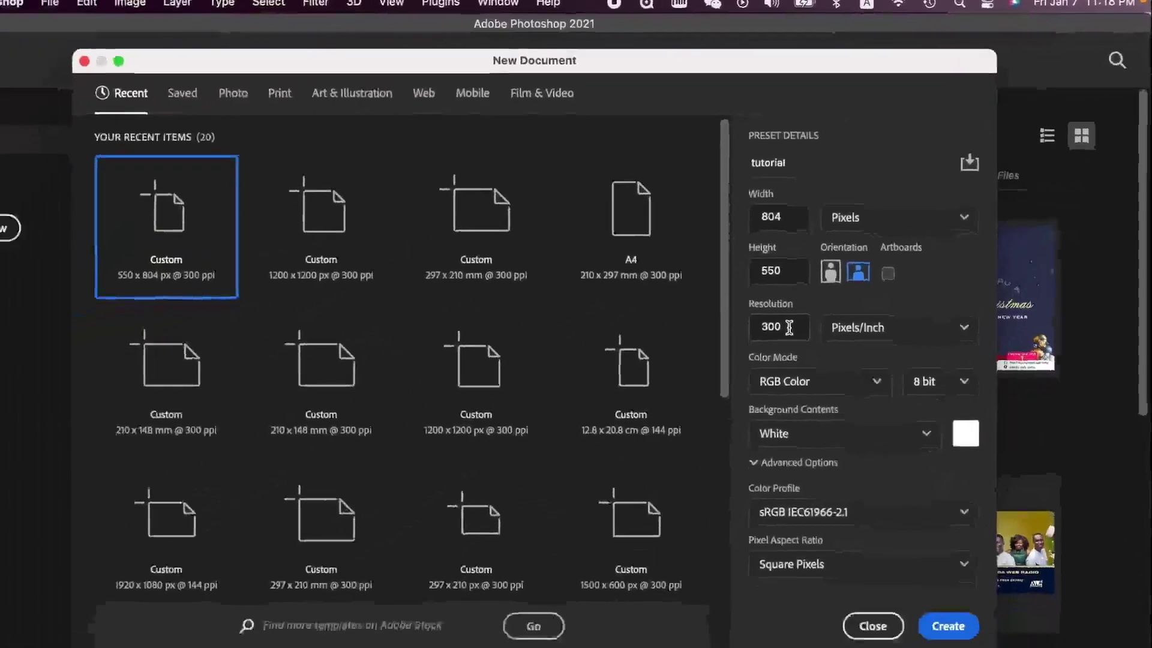
left_click(927, 329)
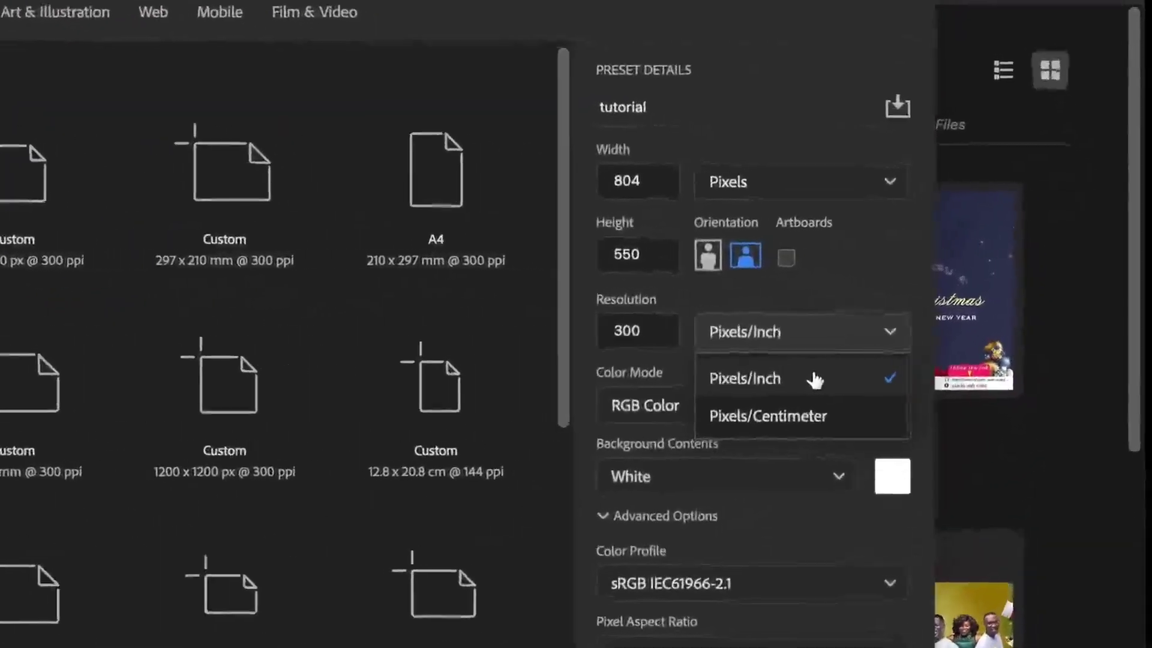
left_click(780, 393)
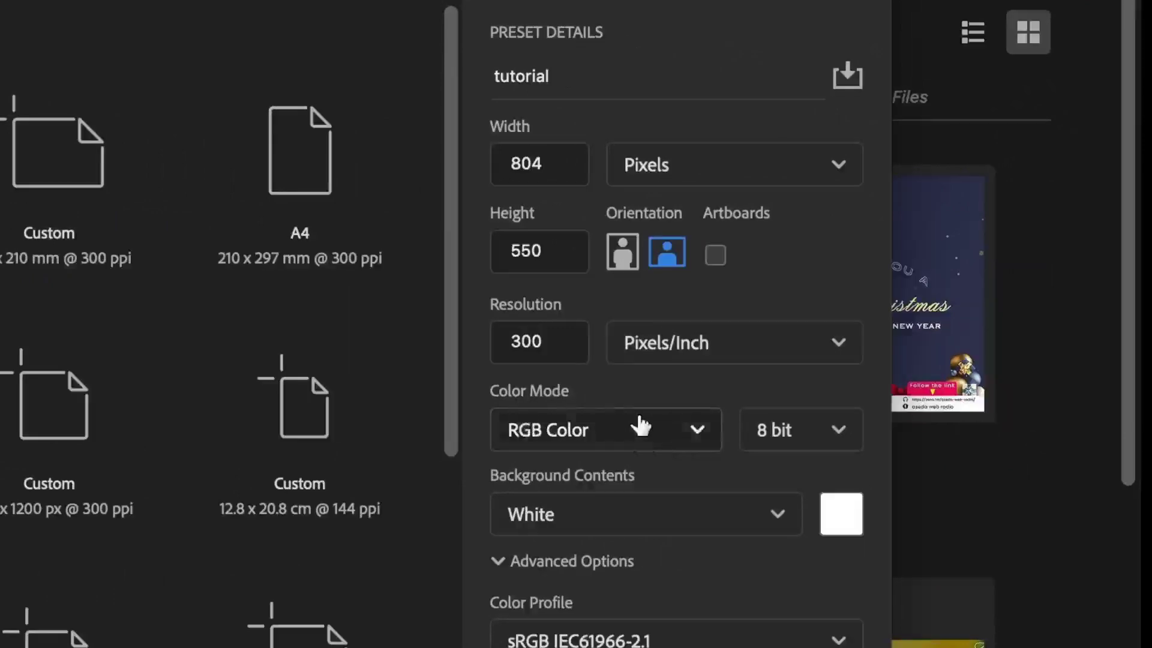
- Choose RGB Color as the new document's color mode and White as its background contents
left_click(699, 432)
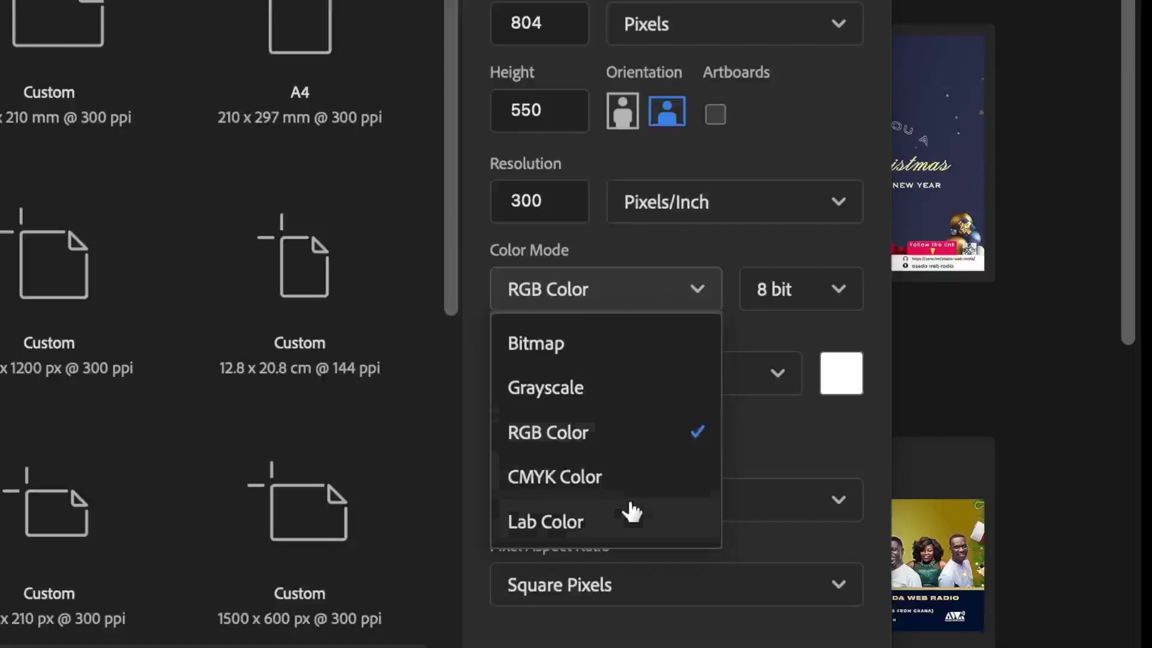
left_click(624, 443)
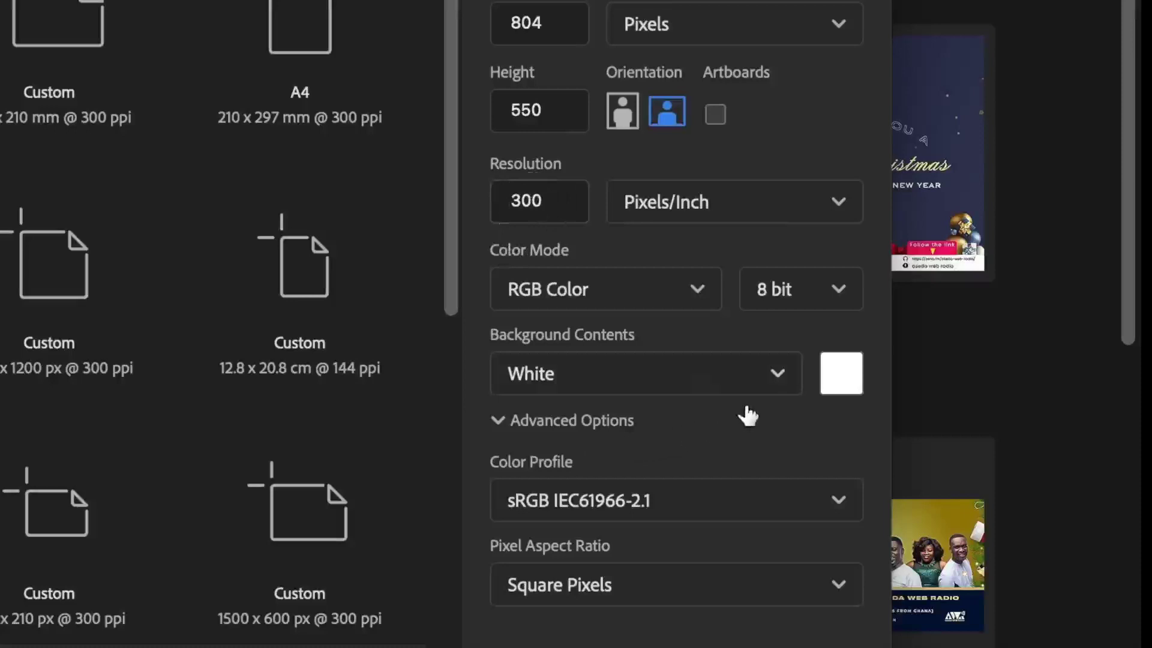
left_click(783, 374)
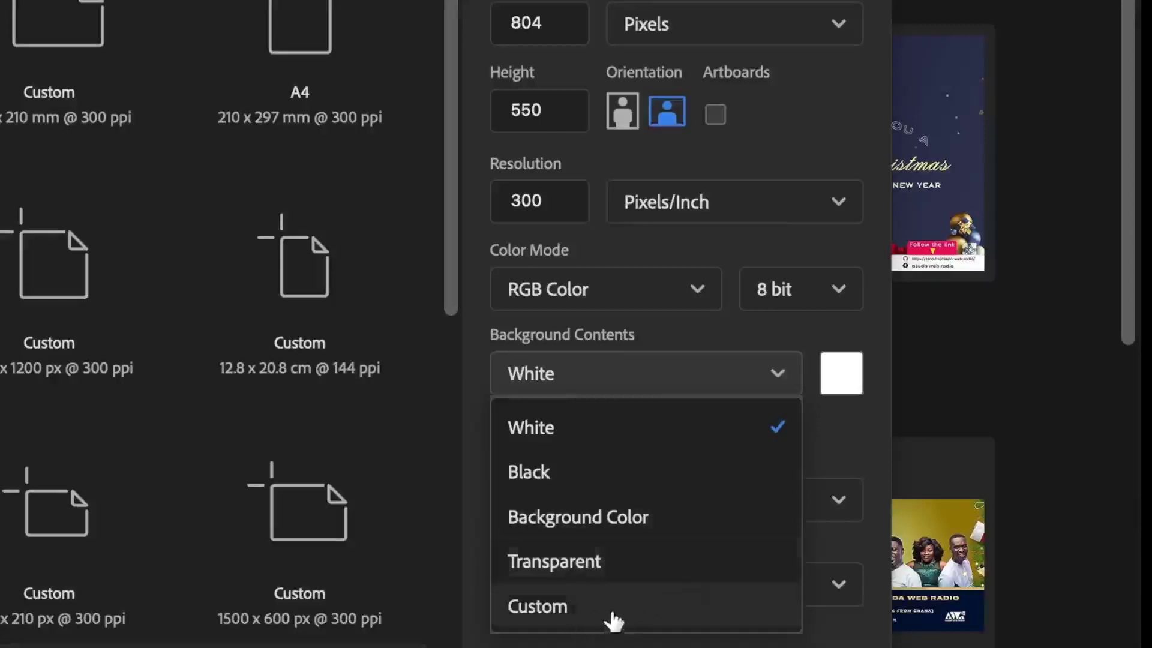
left_click(607, 436)
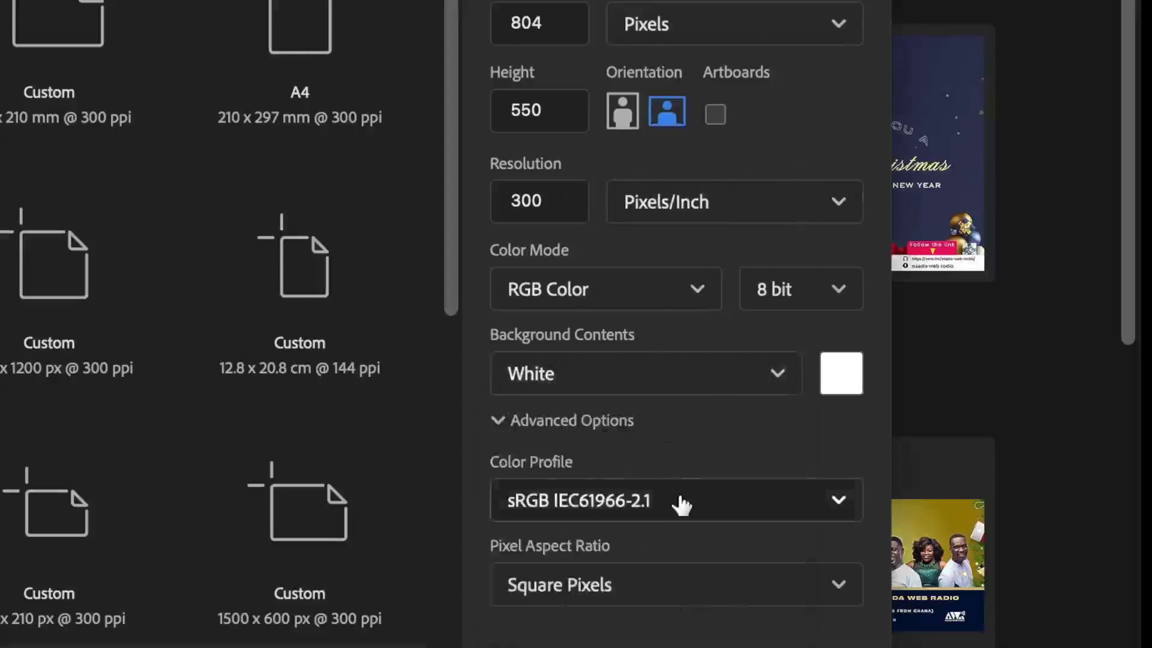
- Set the width and height to 1200 pixels each and create the document
double_click(567, 22)
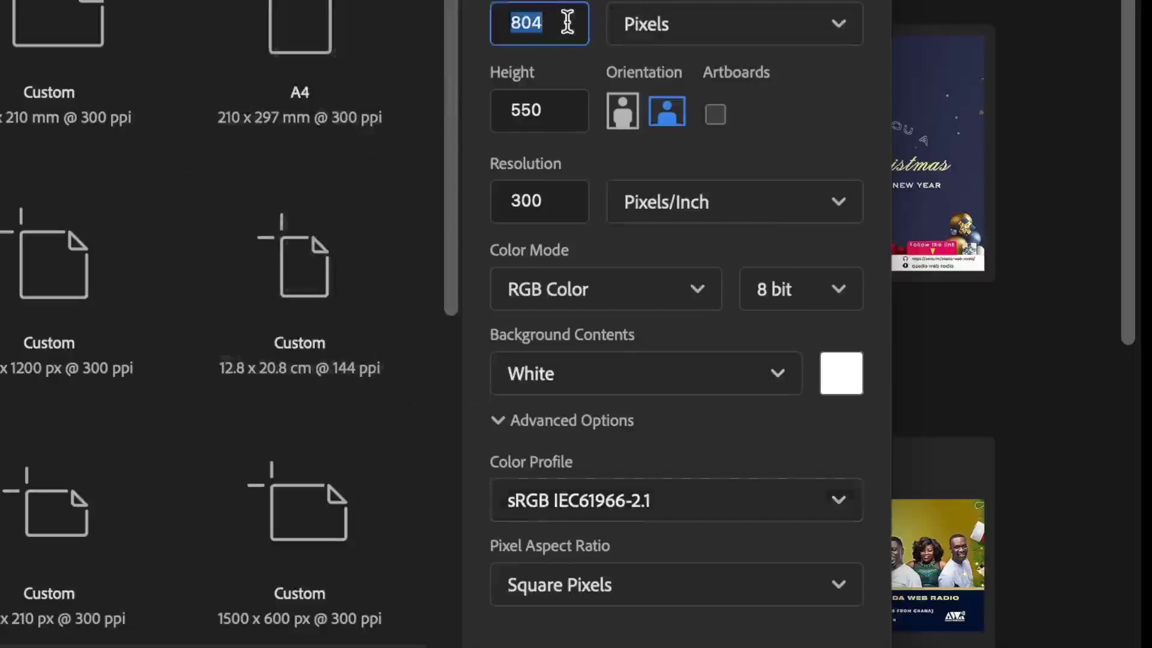
type("1200")
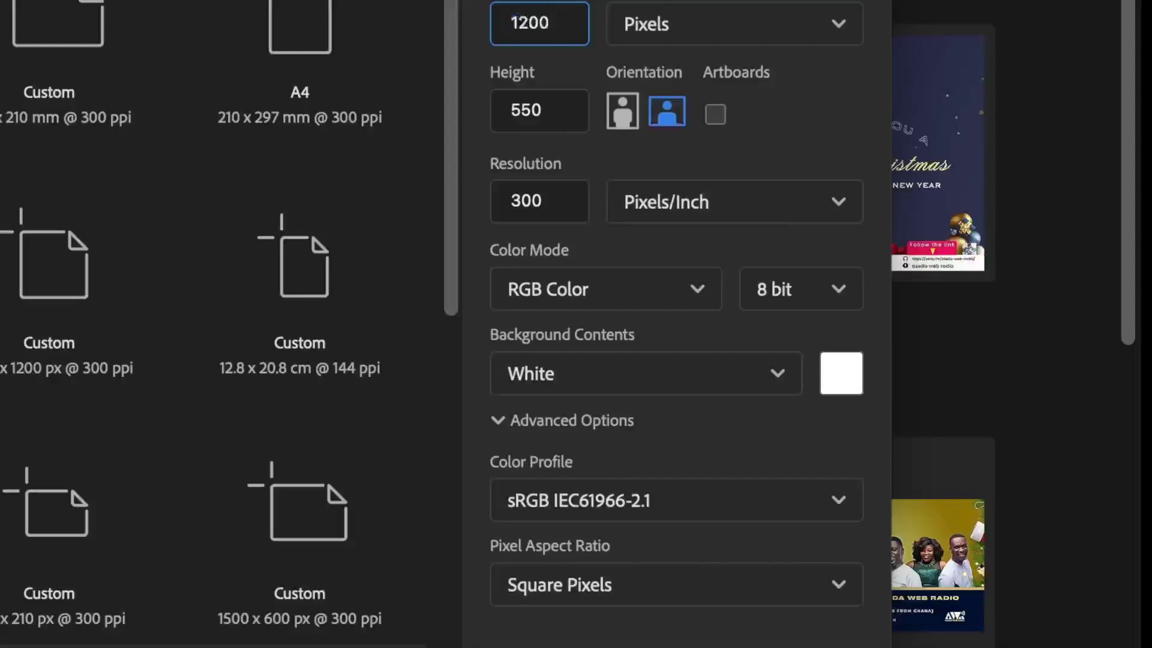
double_click(563, 110)
type("1200")
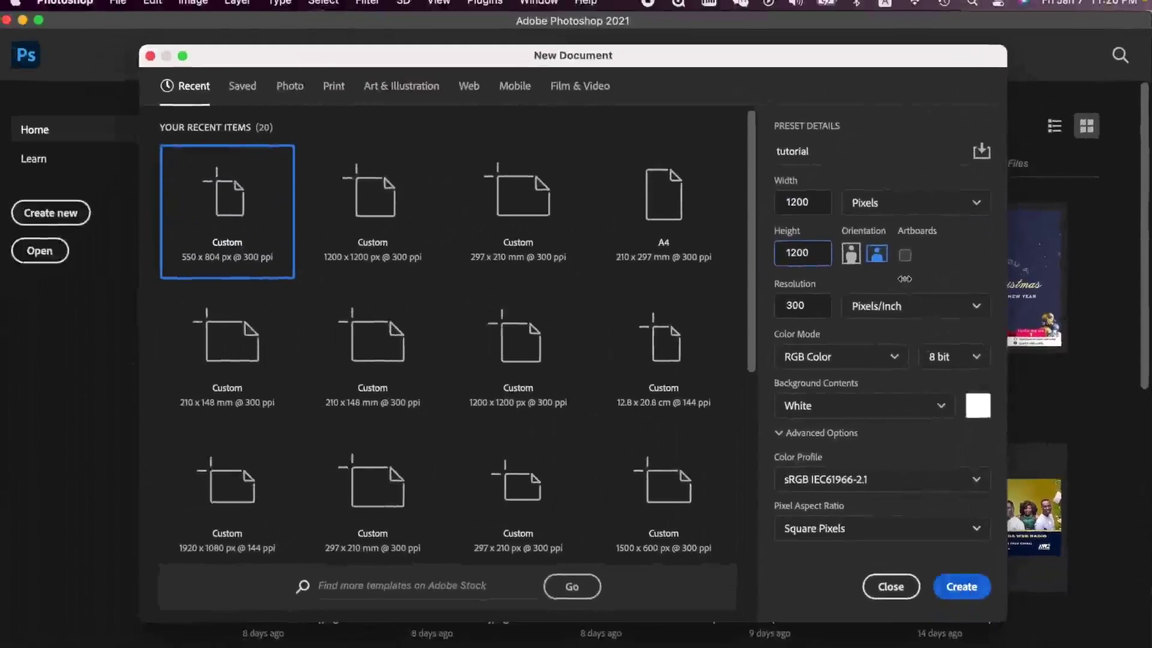
left_click(962, 586)
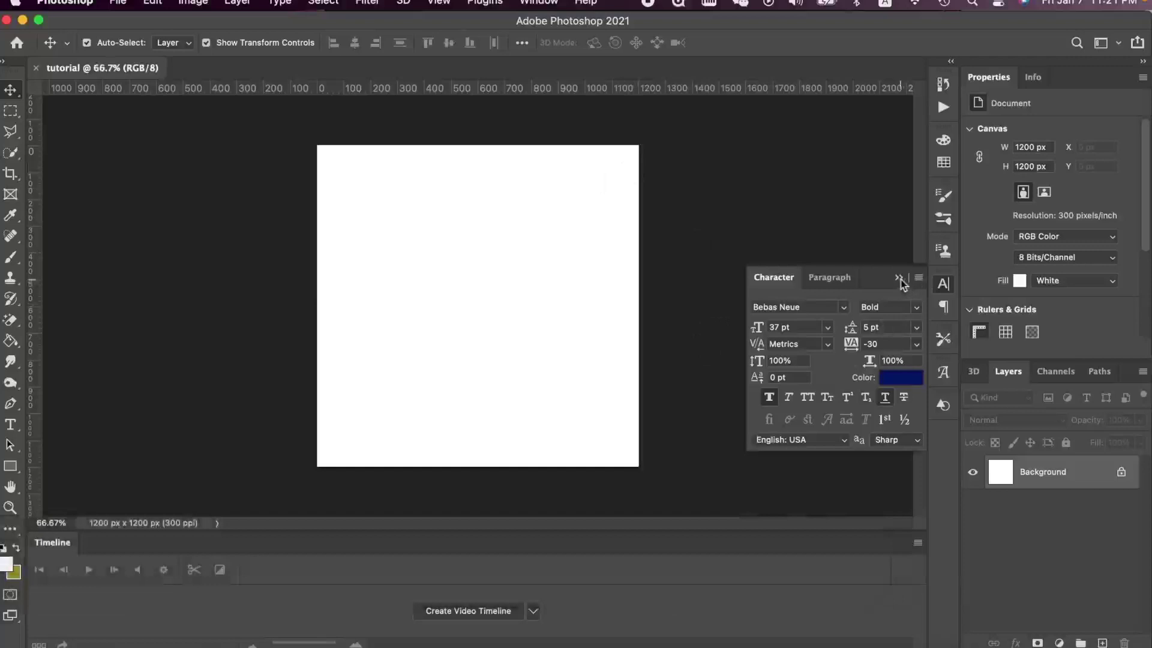
- Collapse the Character panel and open the recent file 2022.png from the home screen
left_click(899, 278)
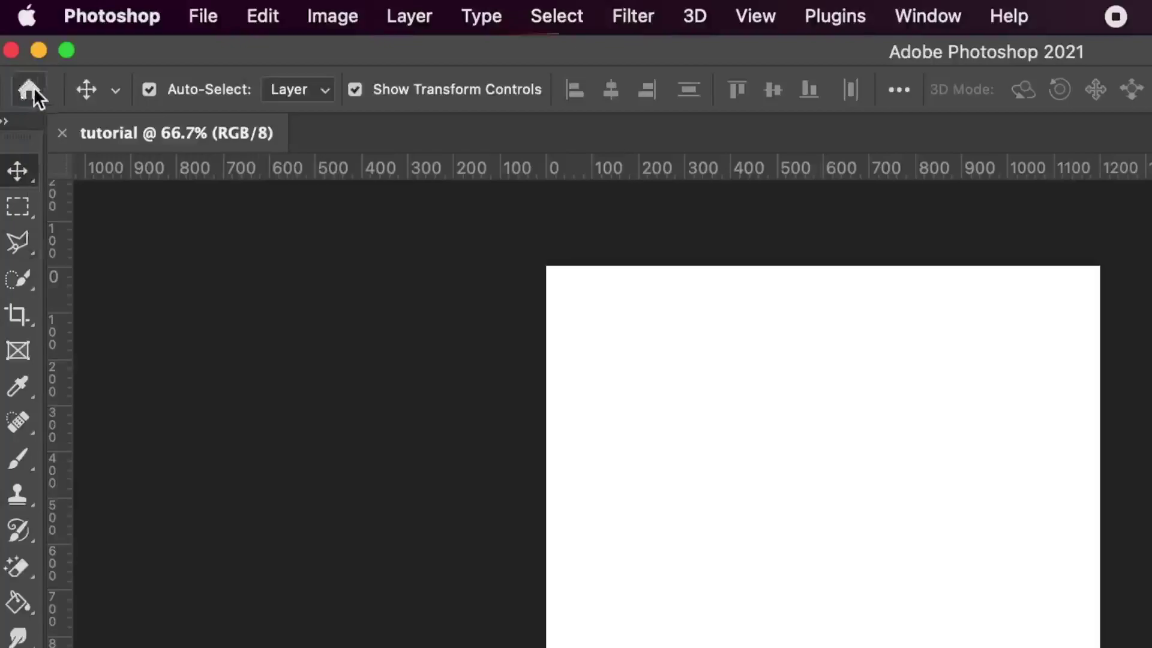
left_click(30, 88)
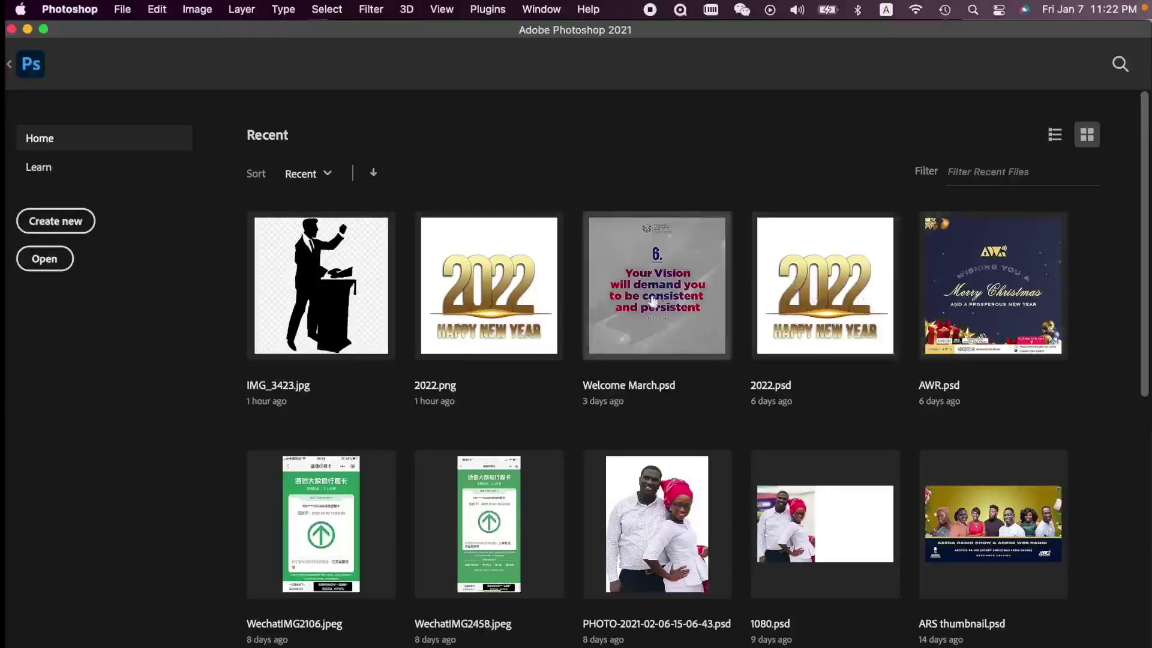
left_click(488, 286)
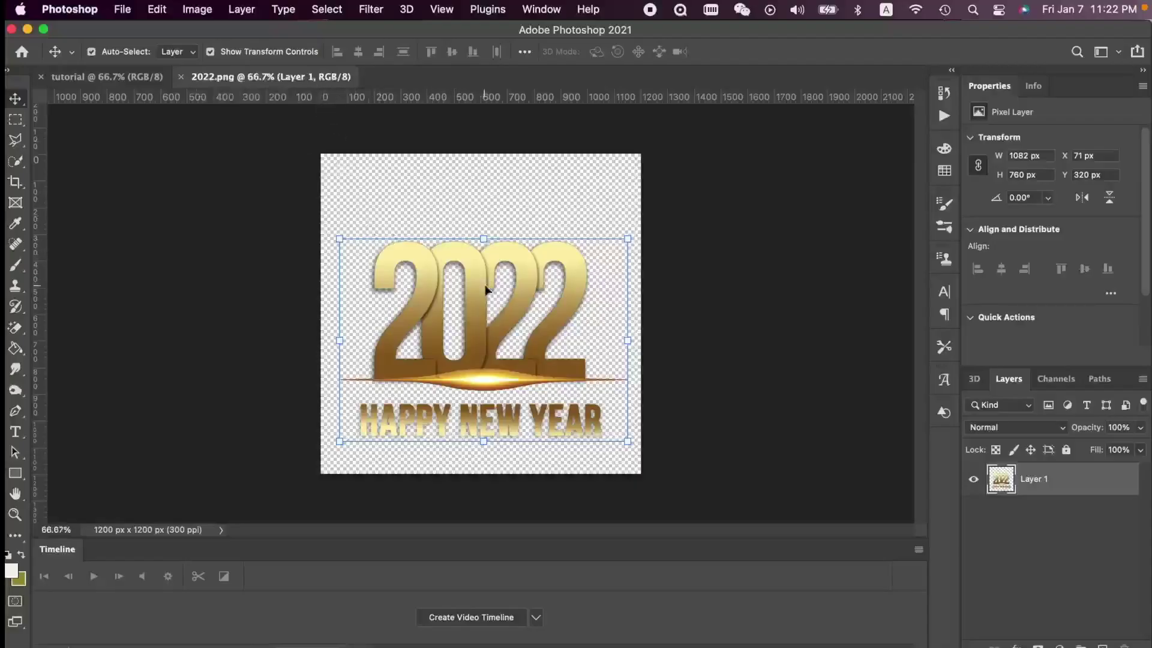
- Try placing the 2022 Happy New Year artwork into the tutorial document, and undo the placement
left_click_drag(481, 288, 486, 324)
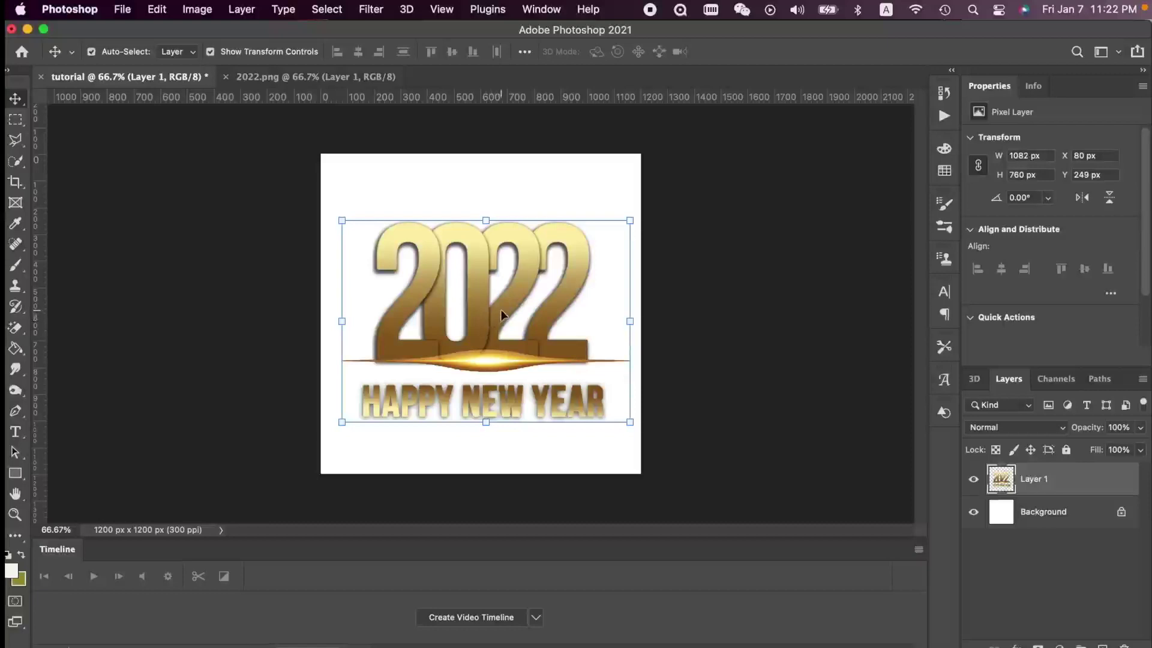
key("super+z")
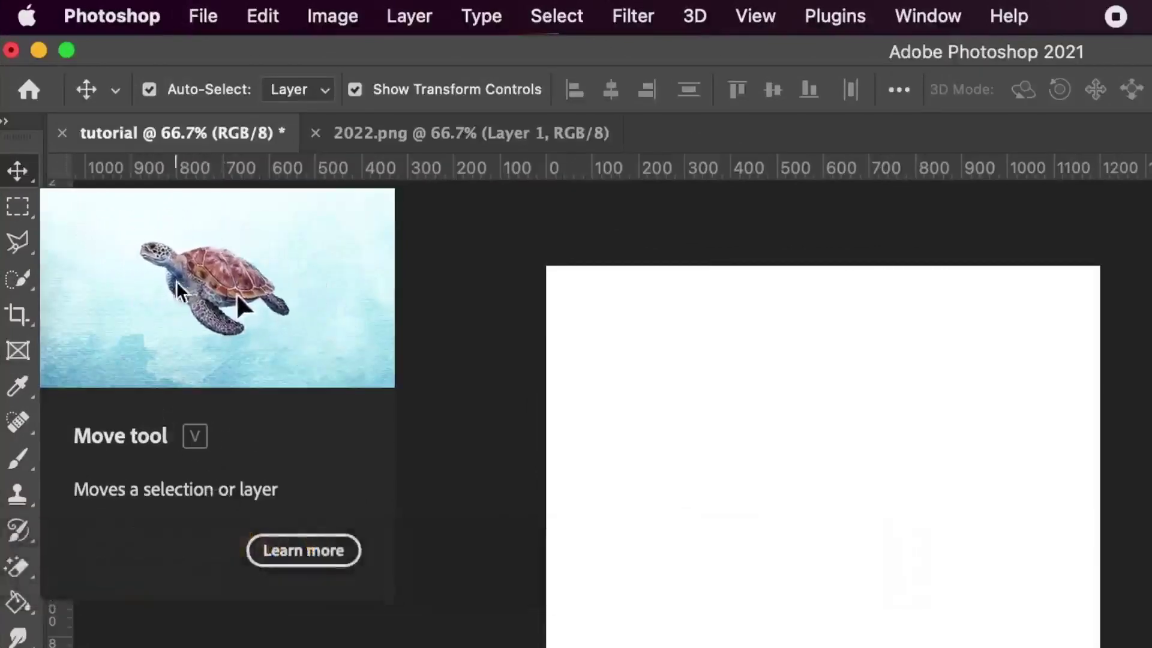
- In 2022.png, move the Happy New Year artwork up and to the left, to about X 33 px, Y 195 px
left_click(397, 136)
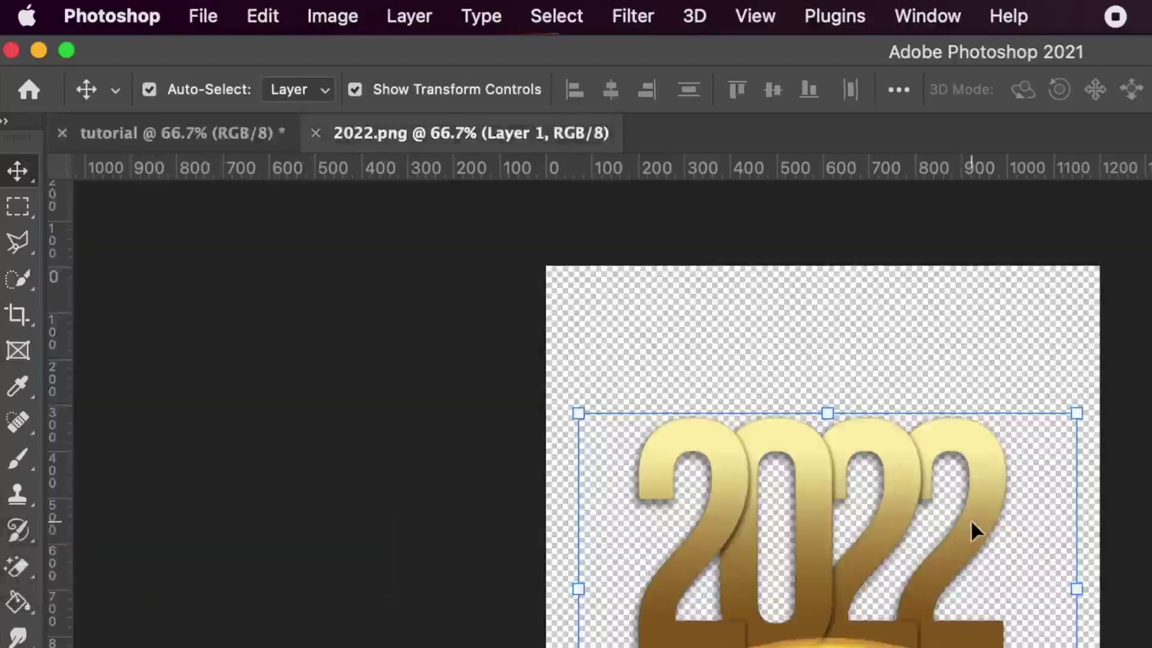
left_click(951, 509)
left_click_drag(929, 502, 623, 355)
mouse_move(541, 311)
left_mouse_down()
mouse_move(749, 508)
mouse_move(970, 437)
mouse_move(814, 278)
mouse_move(641, 363)
mouse_move(576, 470)
mouse_move(645, 394)
mouse_move(660, 276)
mouse_move(482, 332)
mouse_move(578, 375)
mouse_move(581, 304)
mouse_move(562, 273)
mouse_move(564, 234)
mouse_move(488, 211)
mouse_move(465, 237)
mouse_move(561, 312)
mouse_move(587, 290)
mouse_move(596, 243)
mouse_move(450, 222)
mouse_move(387, 180)
mouse_move(381, 194)
mouse_move(654, 176)
mouse_move(579, 261)
mouse_move(564, 316)
mouse_move(583, 433)
mouse_move(539, 302)
left_mouse_up()
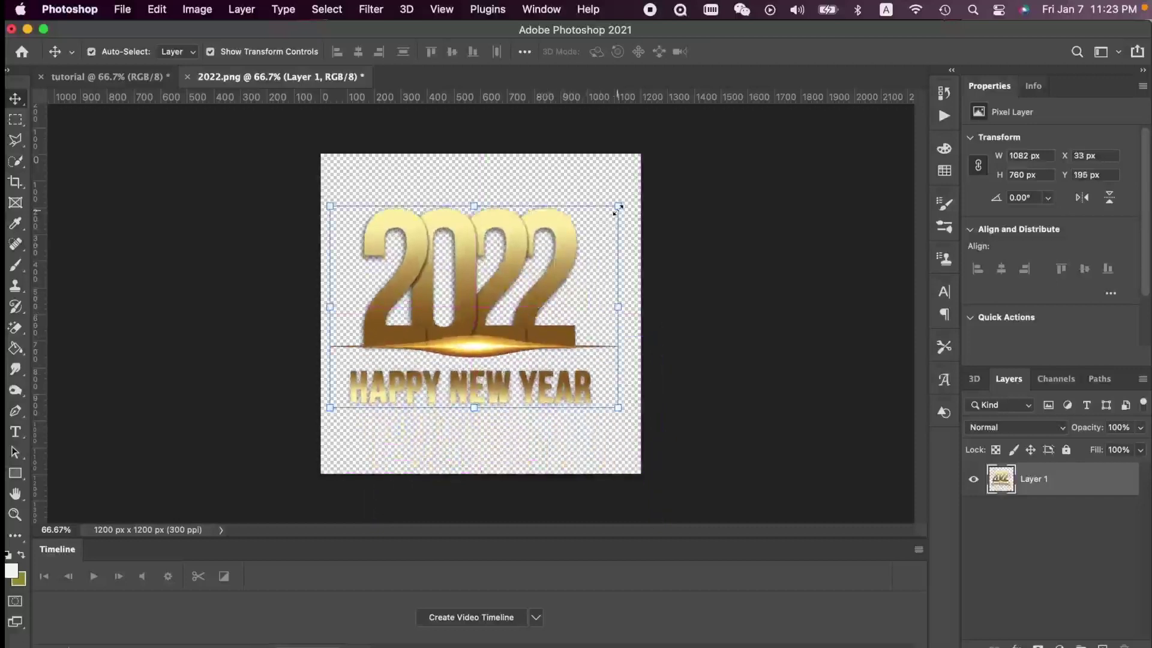
left_click_drag(618, 205, 584, 230)
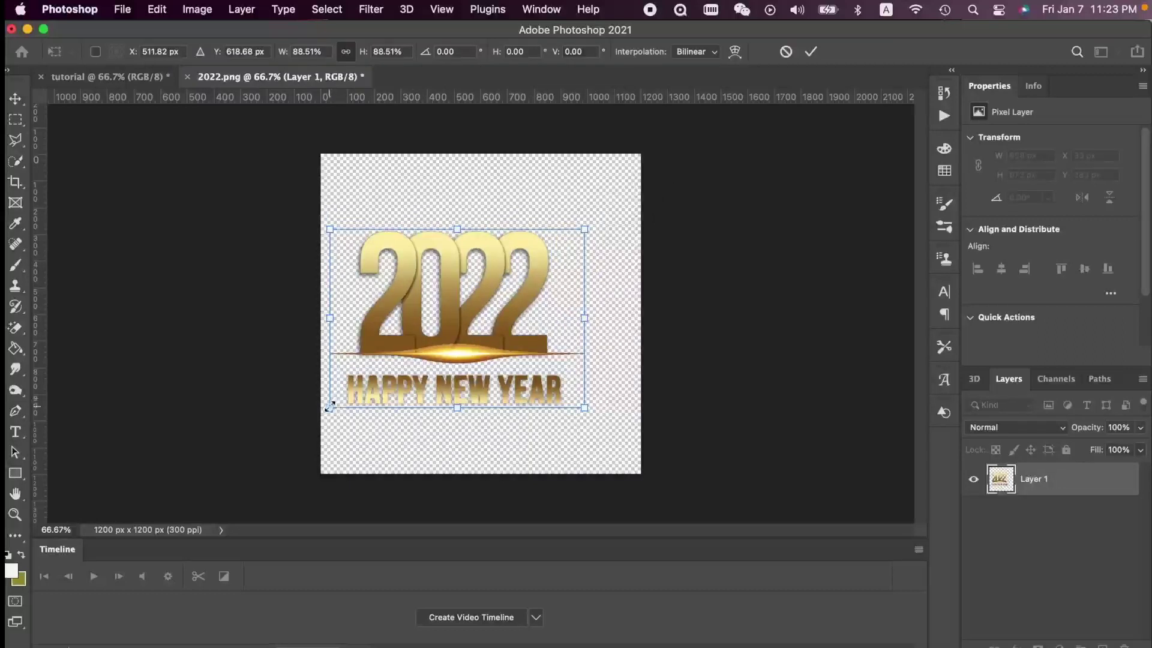
left_click_drag(329, 408, 374, 376)
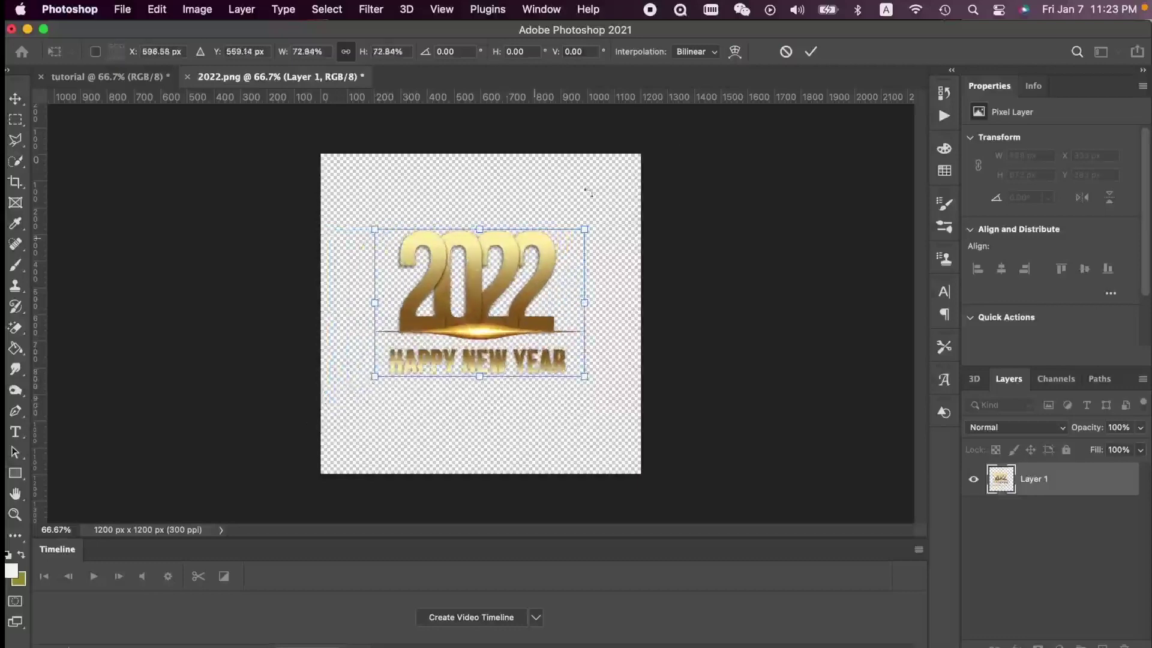
left_click(786, 52)
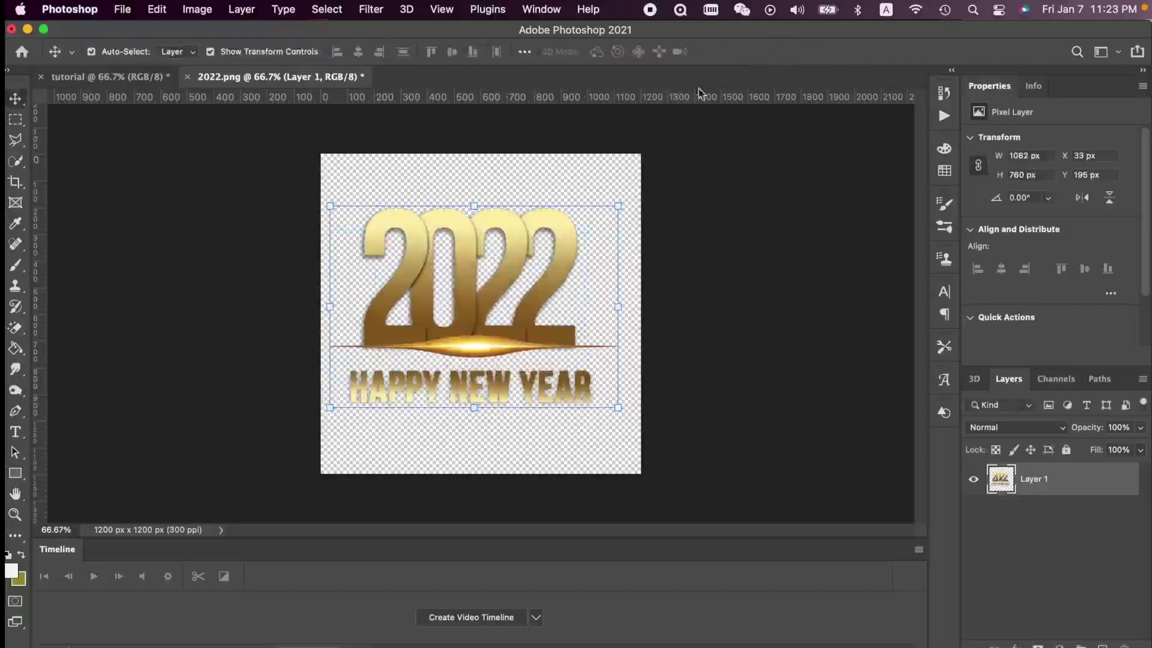
- Switch to the tutorial document and draw a rectangular marquee selection in the middle of the blank canvas
left_click(141, 81)
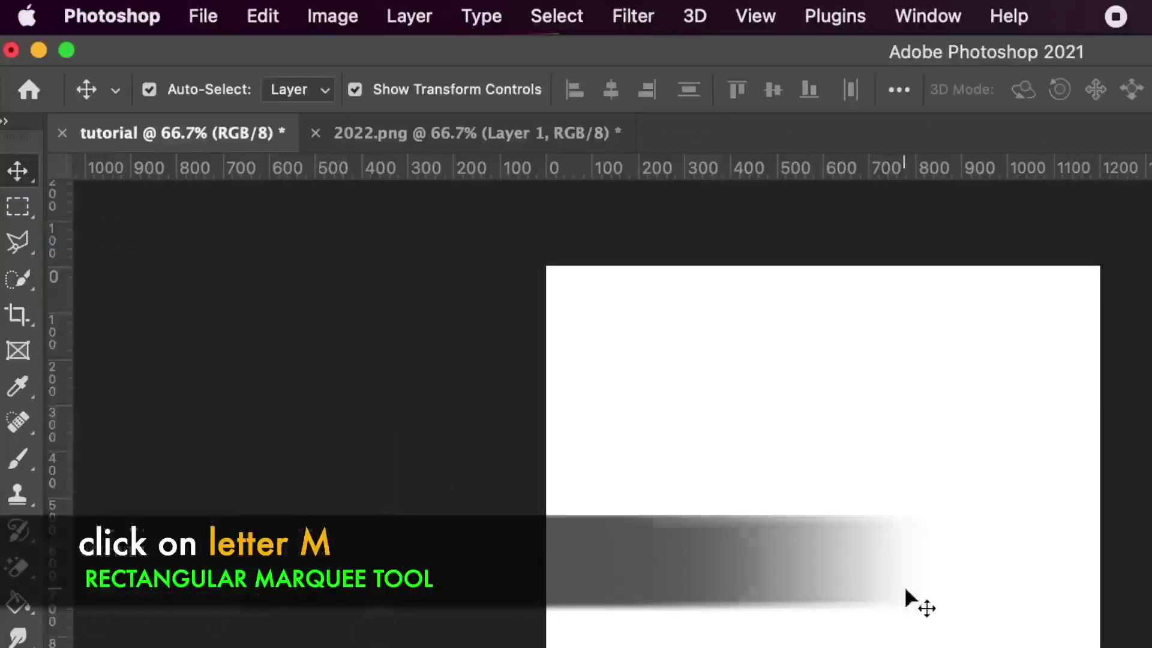
key("m")
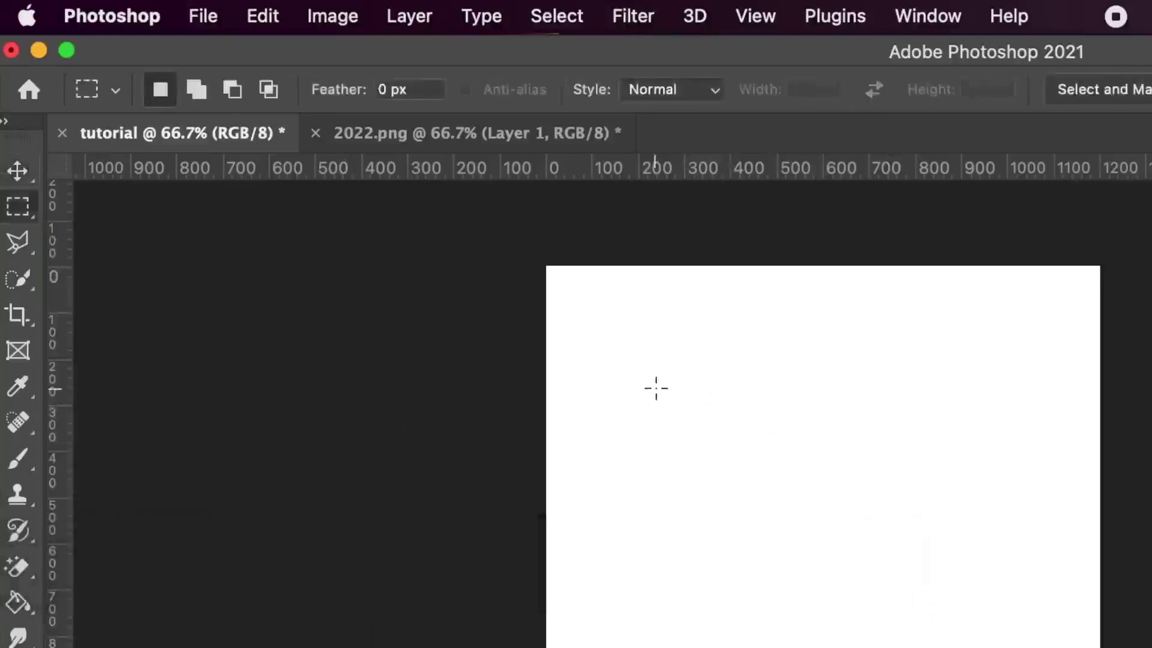
left_click_drag(656, 388, 862, 552)
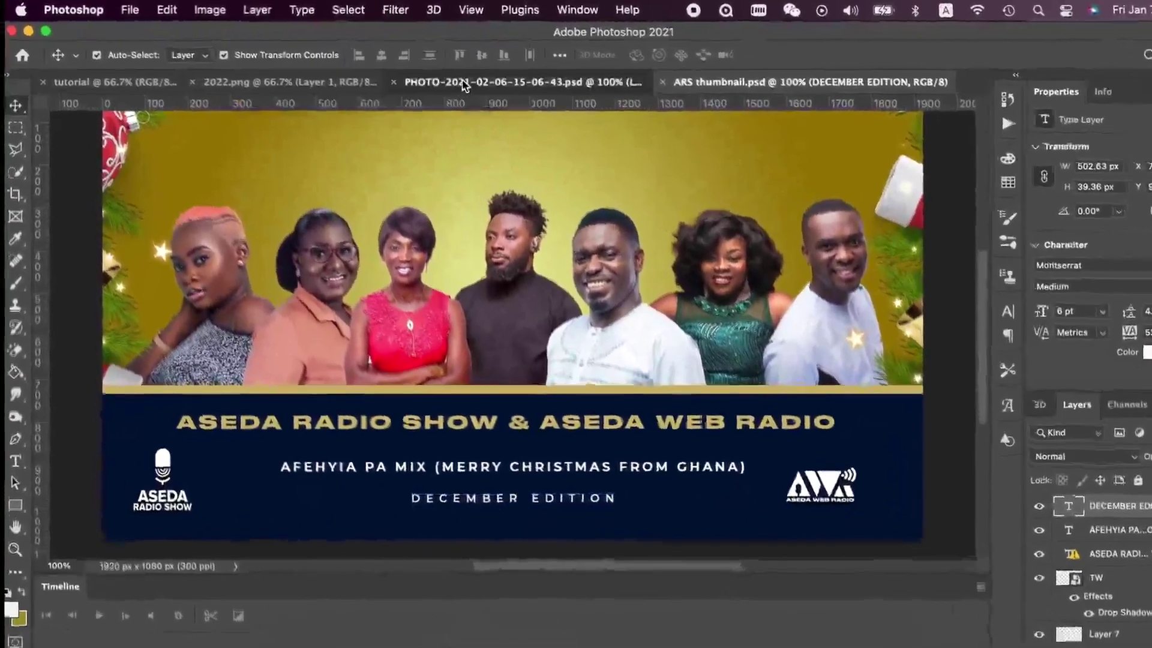
left_click(376, 78)
left_click(424, 89)
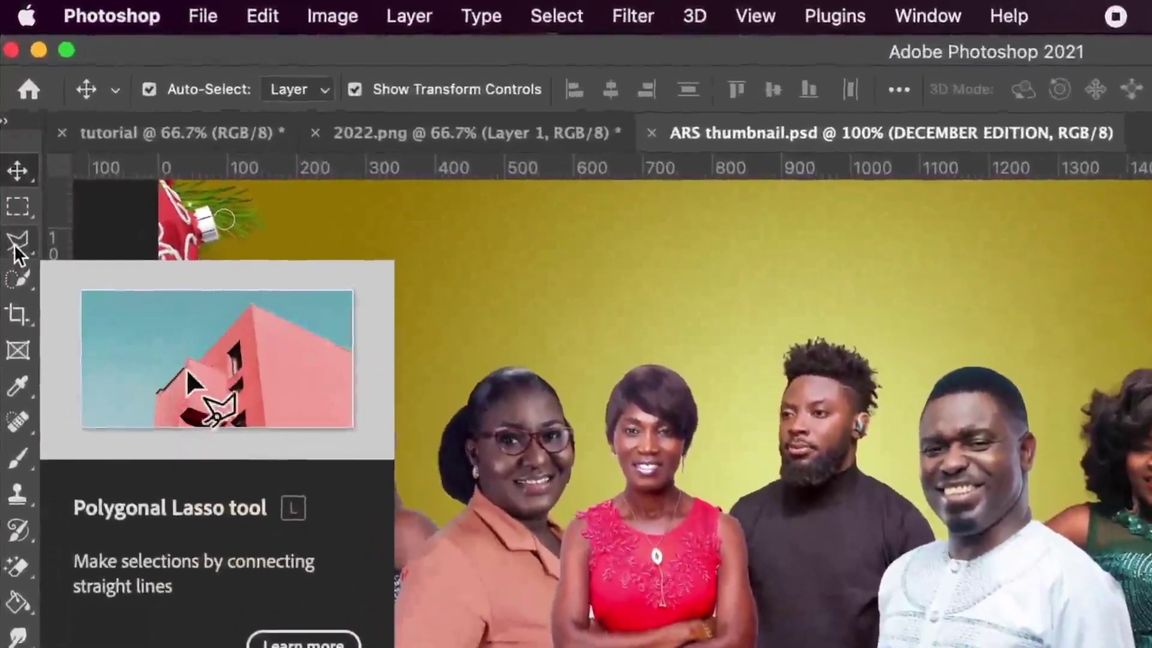
- In ARS thumbnail.psd, outline the leftmost woman's face with a closed Polygonal Lasso selection running from forehead past ear and neck
left_click(16, 245)
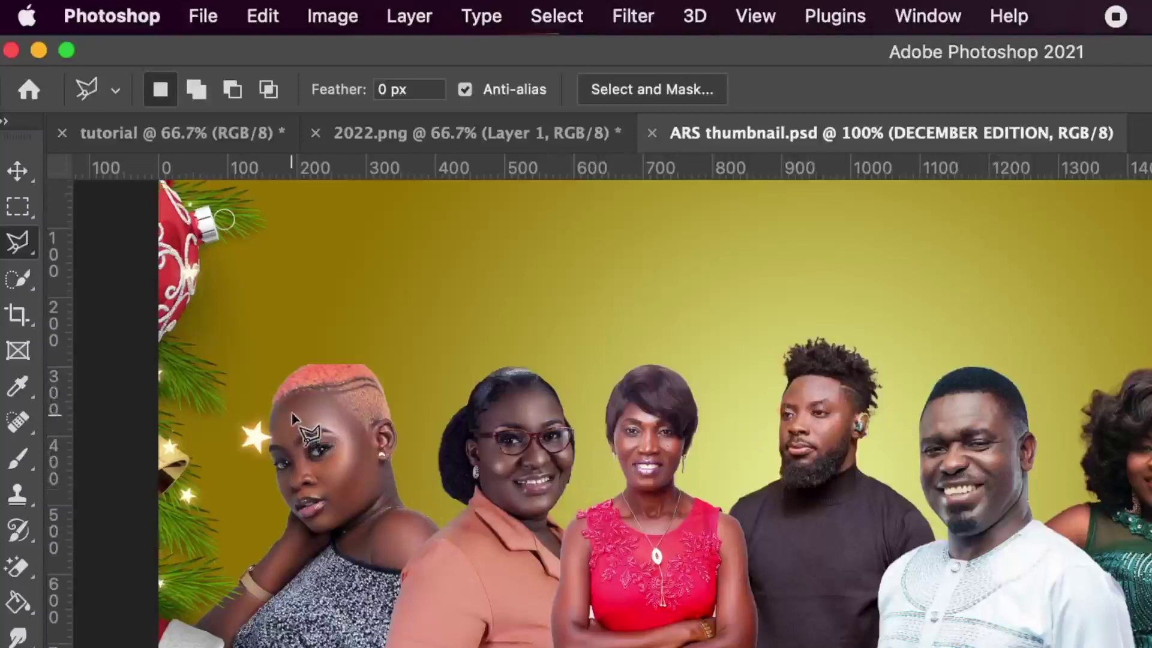
left_click(272, 415)
left_click(272, 408)
left_click(304, 396)
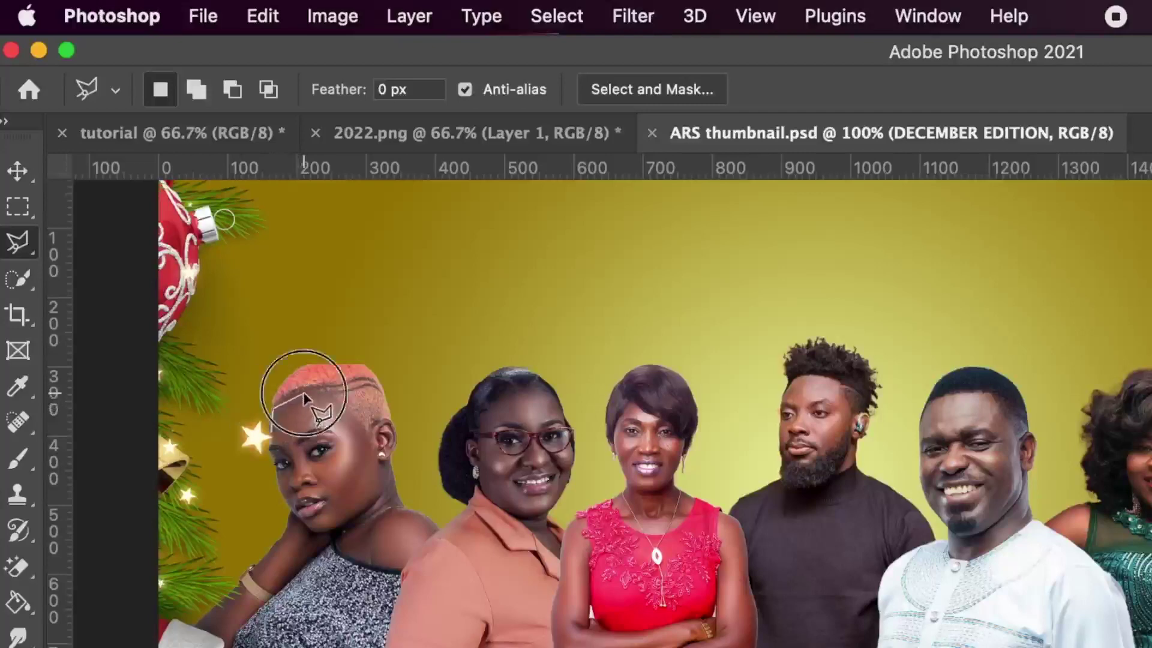
left_click(348, 413)
left_click(382, 456)
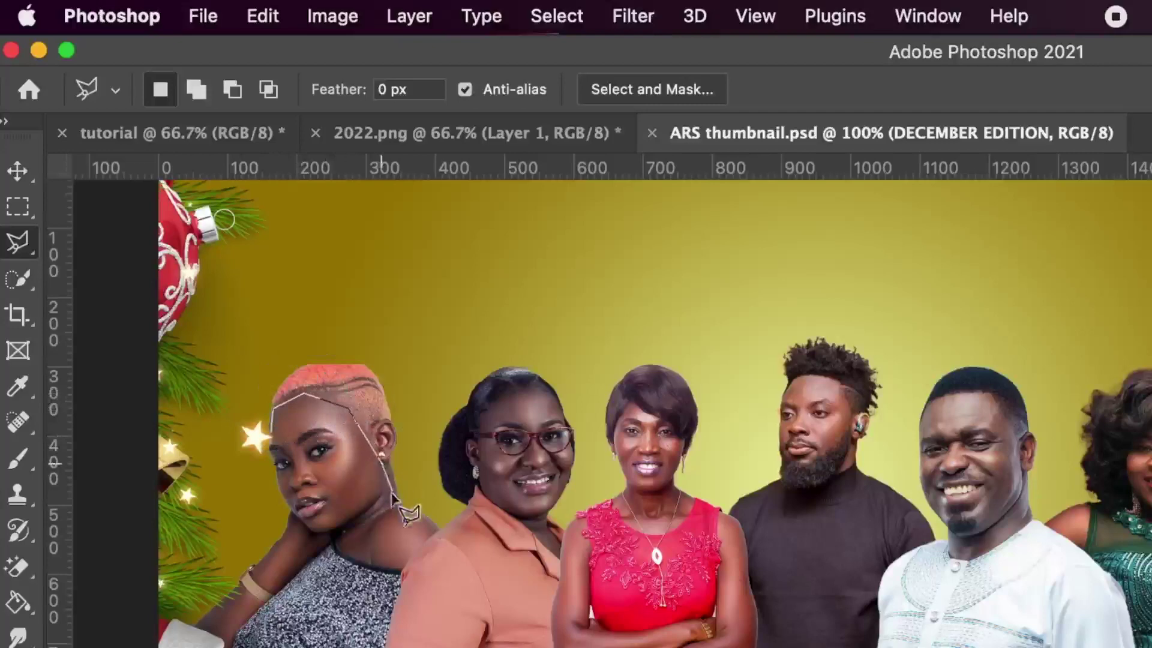
left_click(390, 506)
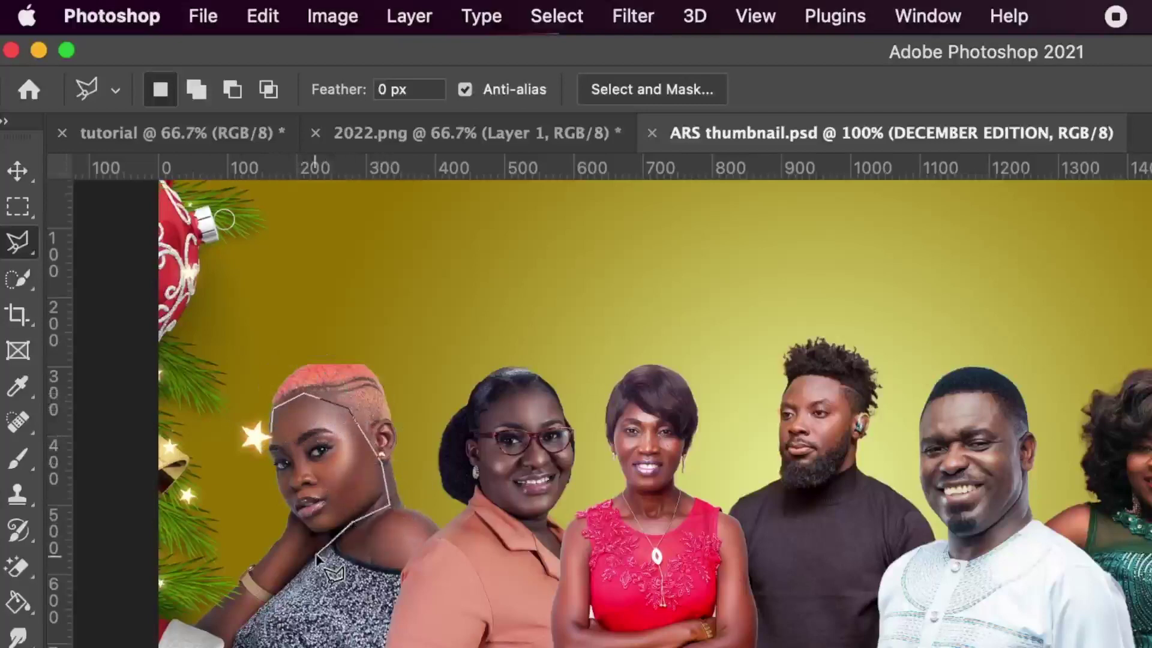
left_click(314, 550)
left_click(276, 432)
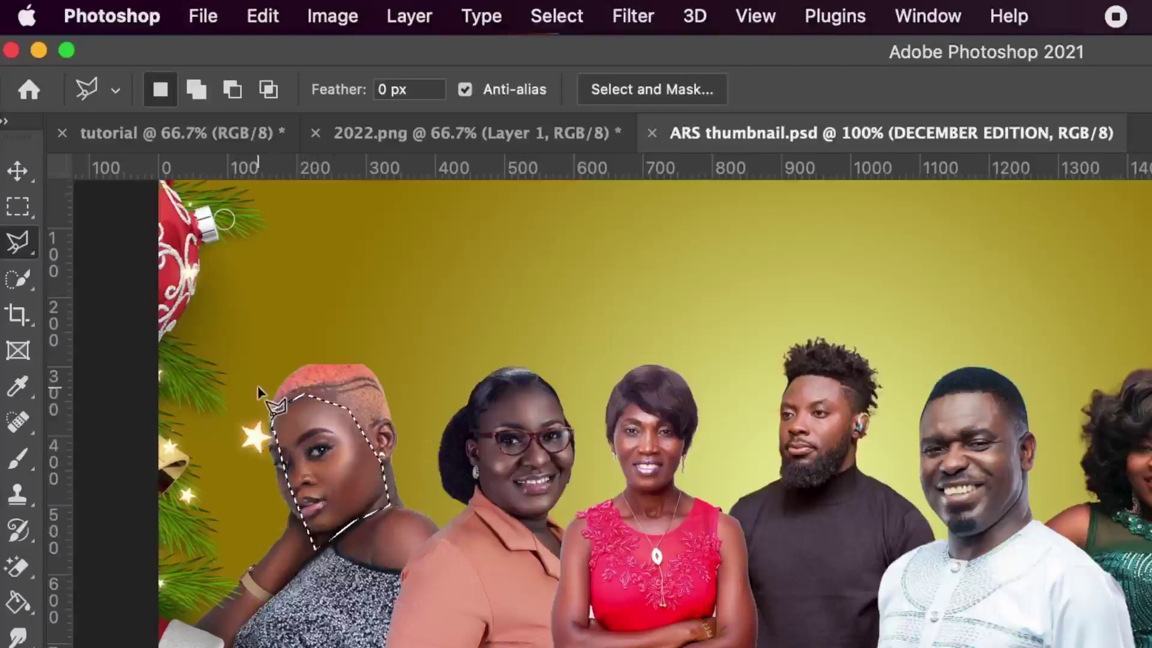
- Clear the face selection and draw a closed triangular Polygonal Lasso selection from the second woman's head to above and beside the bearded man
key("super+d")
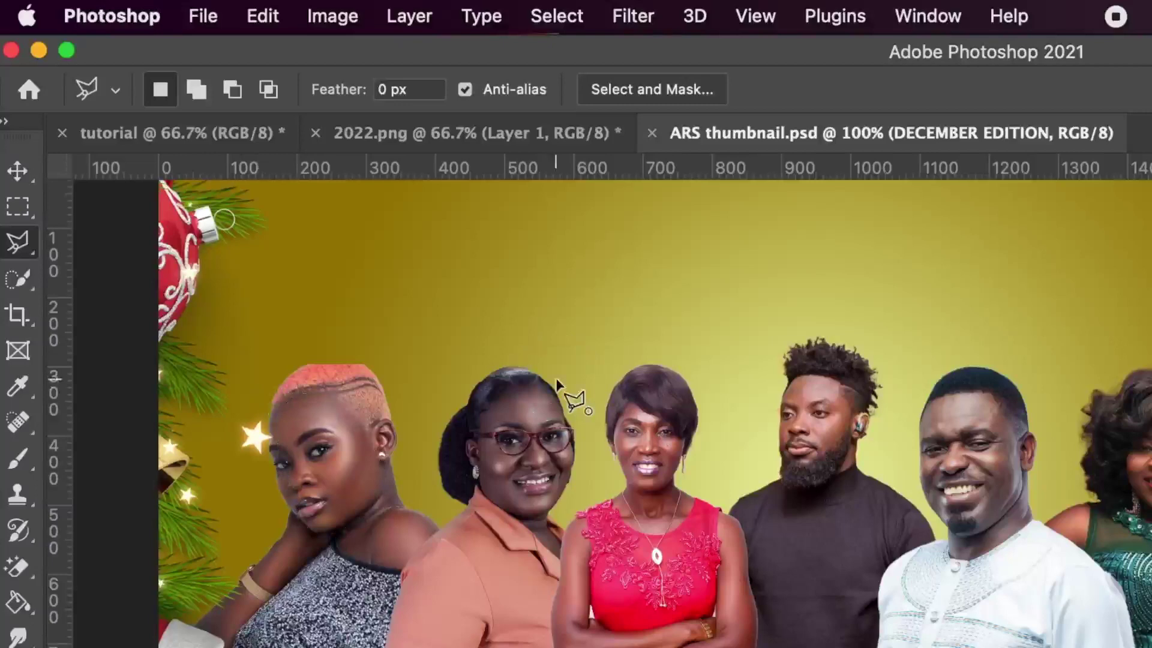
left_click(557, 379)
left_click(736, 324)
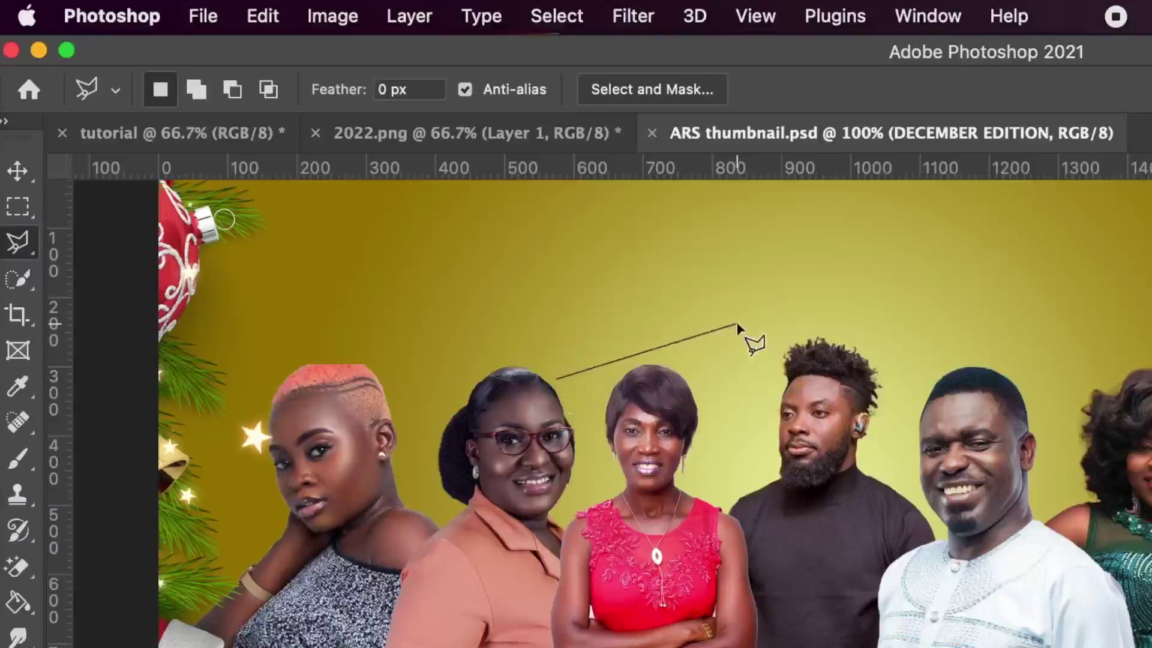
left_click(892, 276)
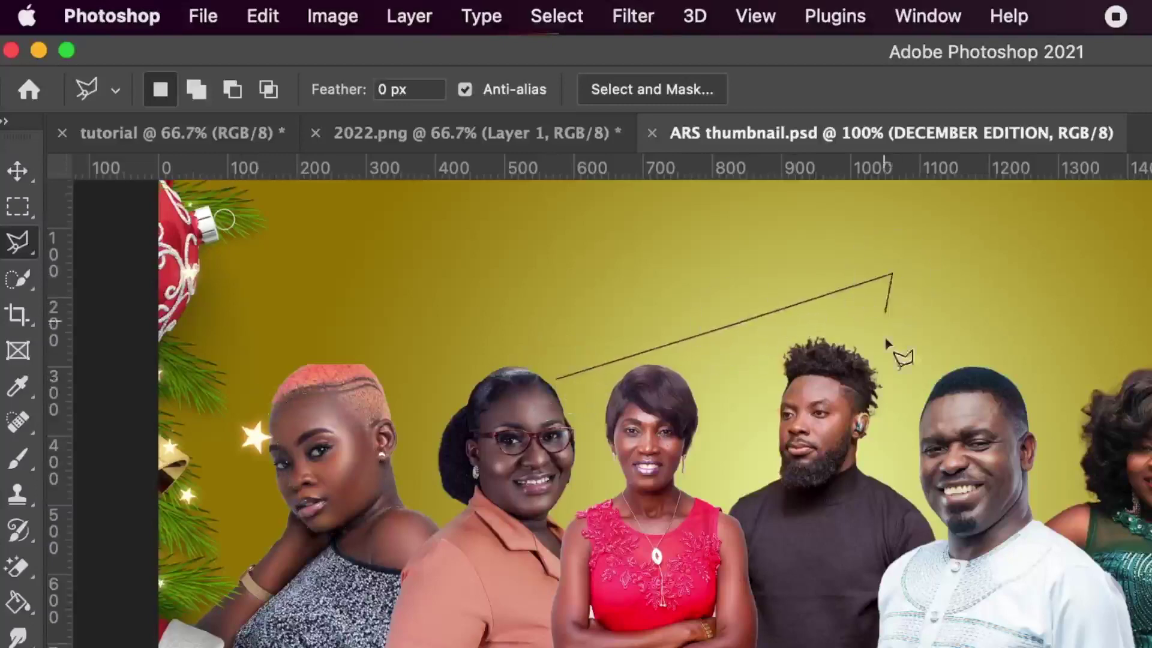
left_click(888, 405)
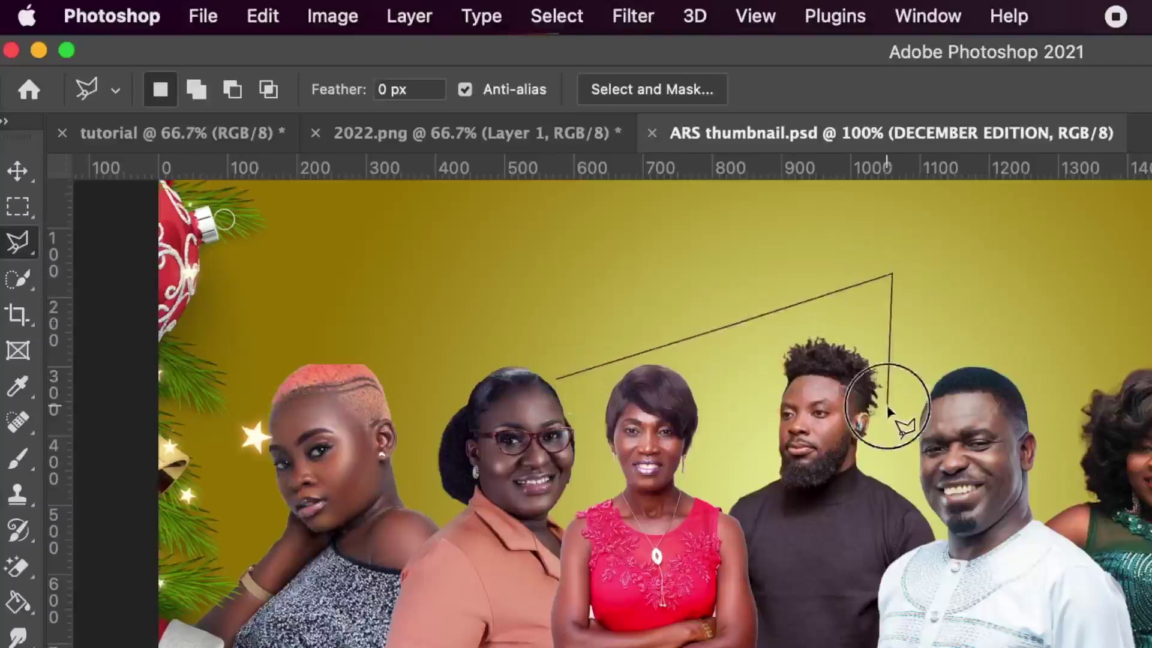
left_click(555, 382)
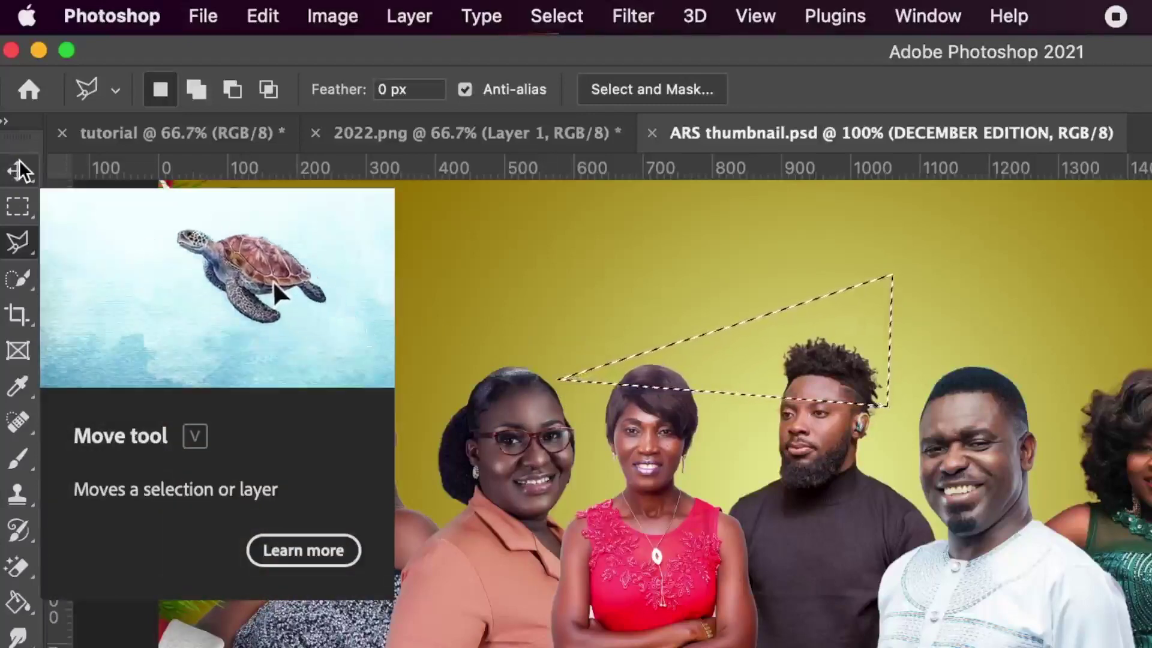
left_click(20, 171)
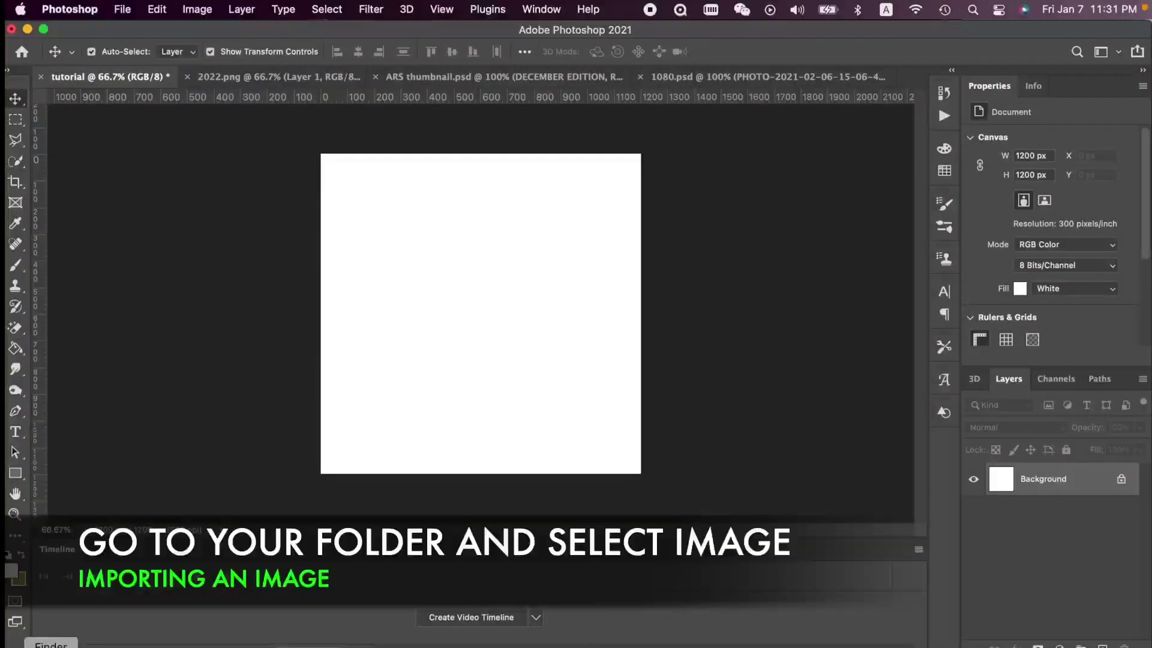
- Import IMG_2138.JPG from the Downloads folder into the tutorial document, placing it slightly left of centre at about X 147 px
left_click(51, 646)
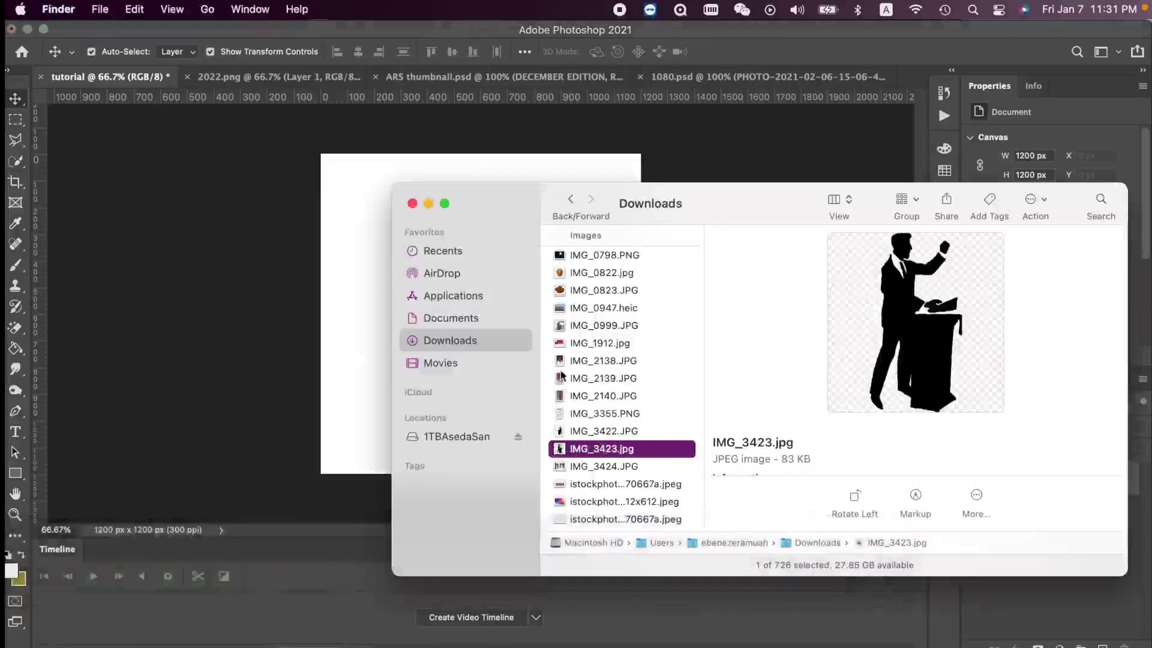
left_click_drag(559, 363, 350, 357)
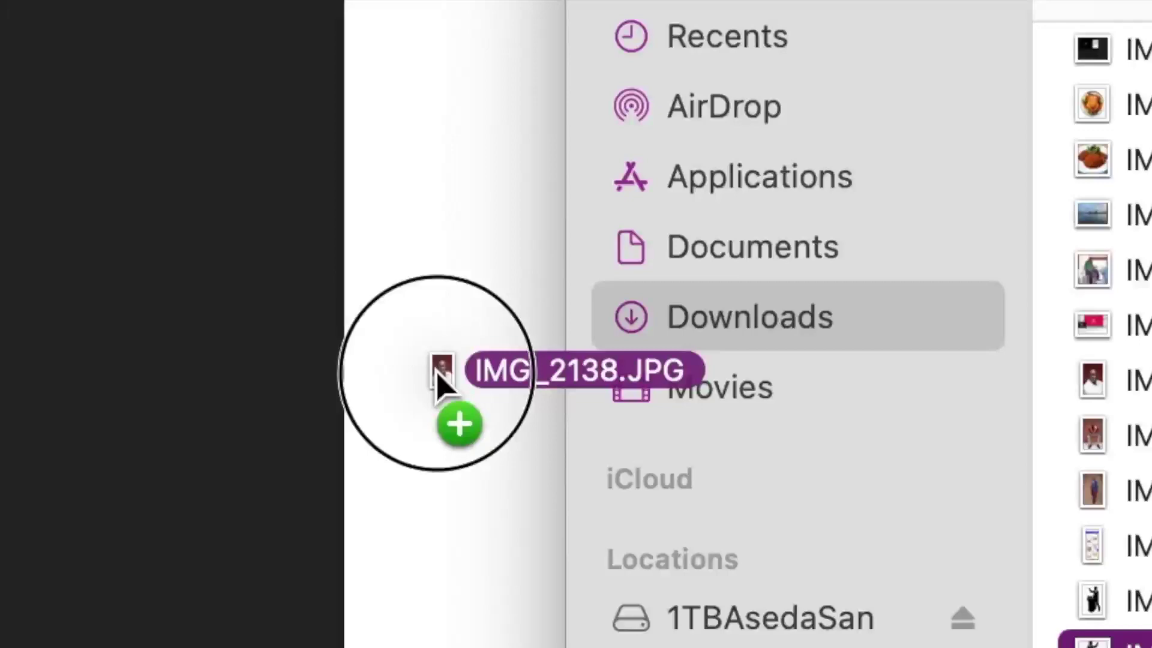
left_click_drag(437, 378, 437, 377)
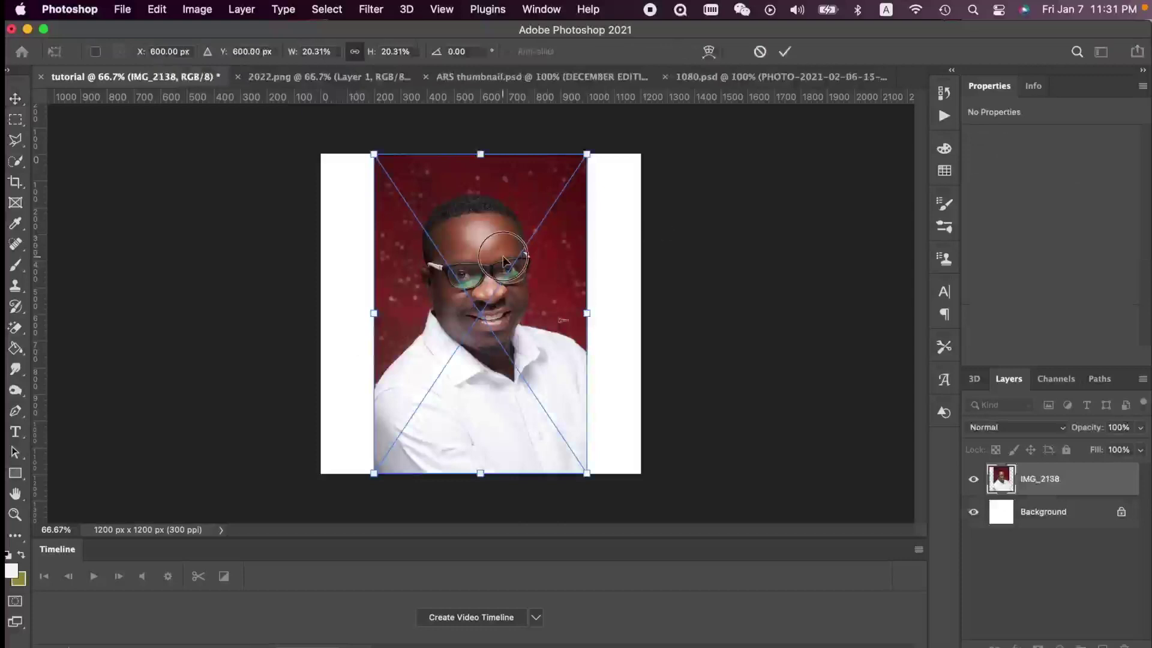
left_click_drag(503, 261, 489, 260)
left_click(785, 52)
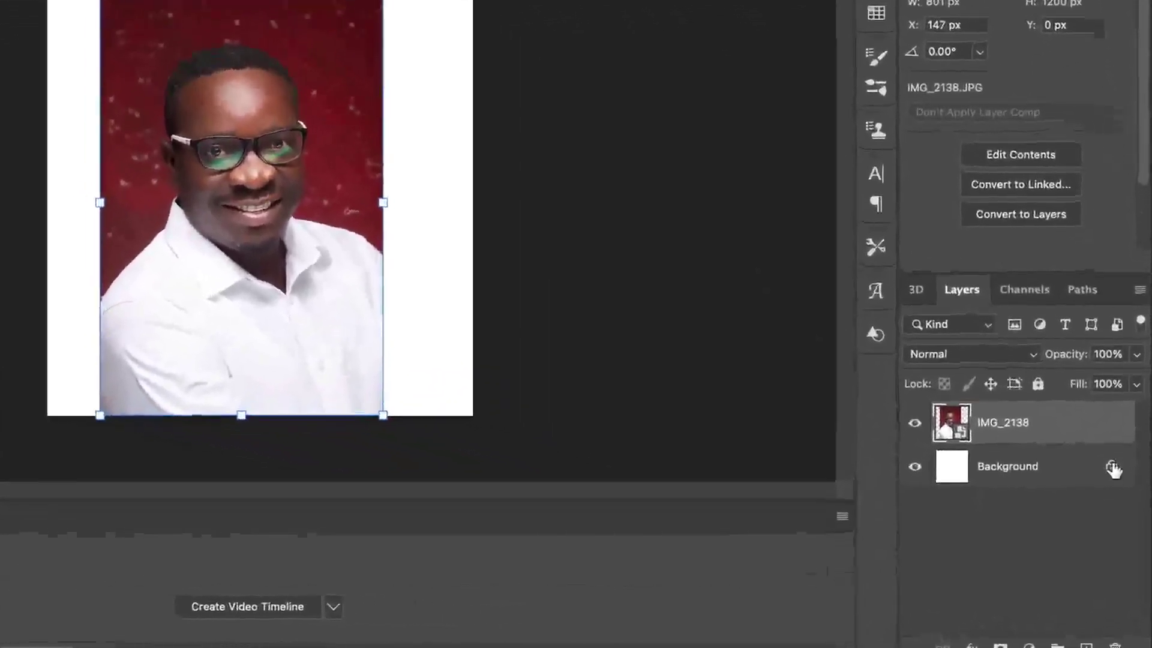
- Unlock the Background layer and switch the active layer between it and IMG_2138, ending on IMG_2138
left_click(1115, 485)
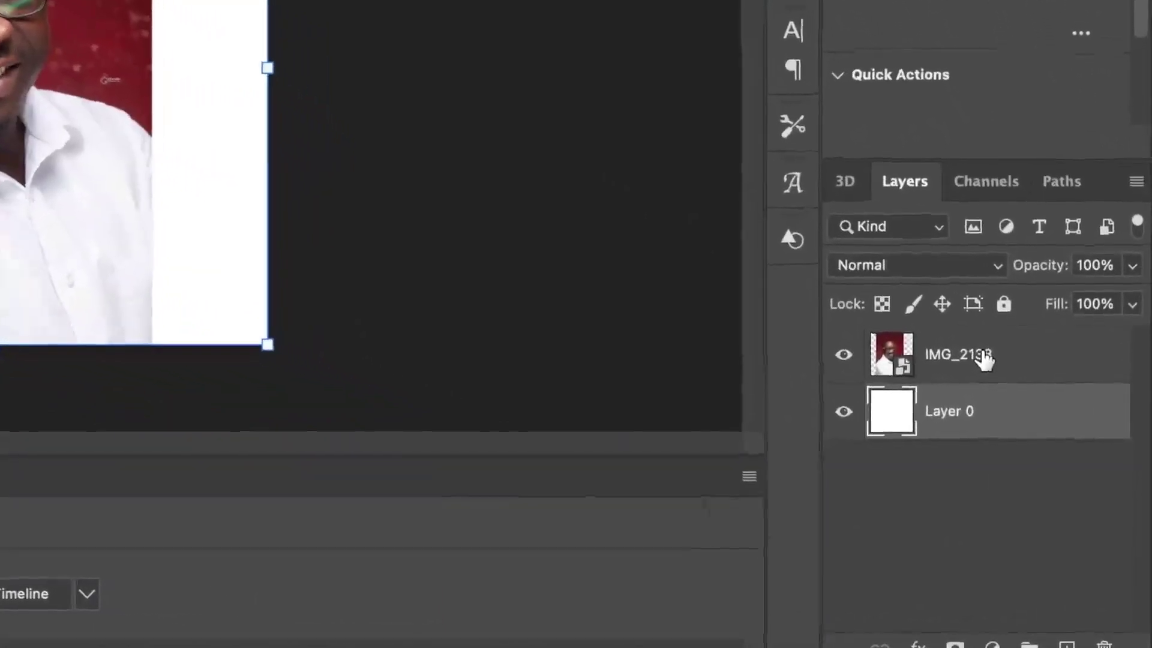
left_click(984, 359)
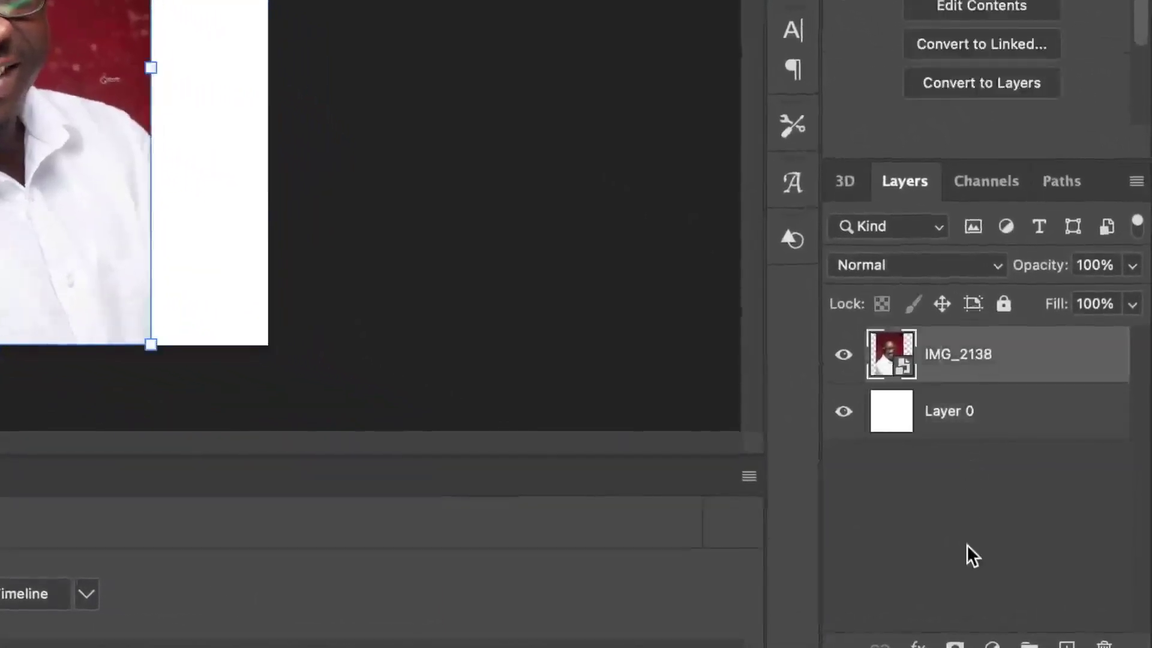
left_click(1008, 418)
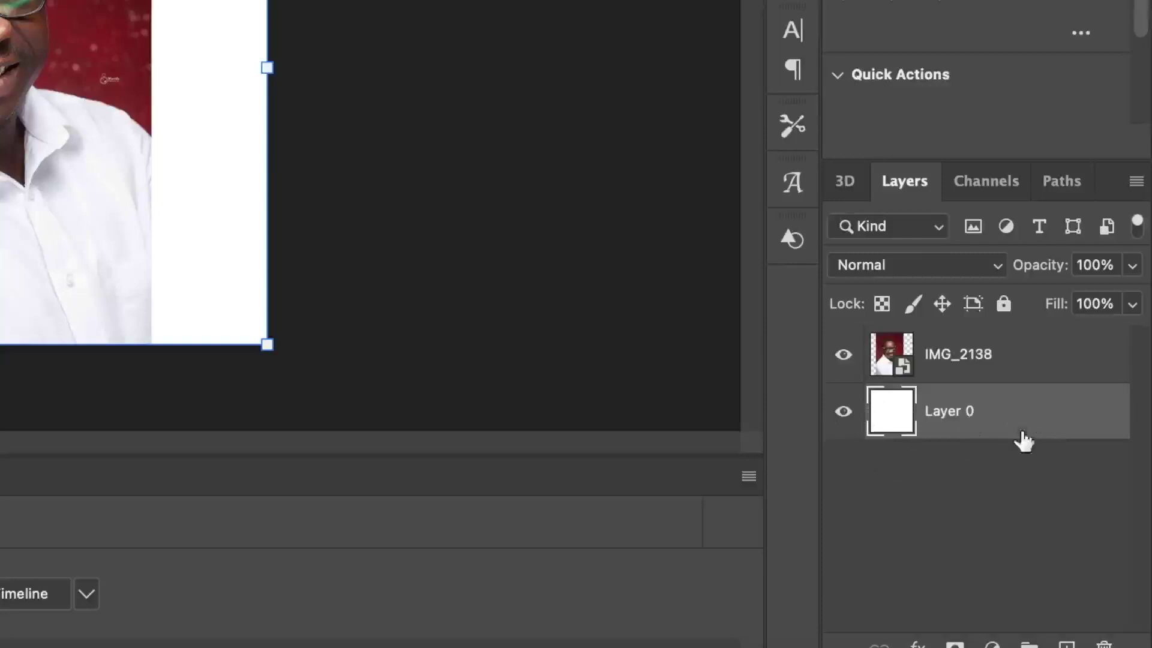
left_click(997, 371)
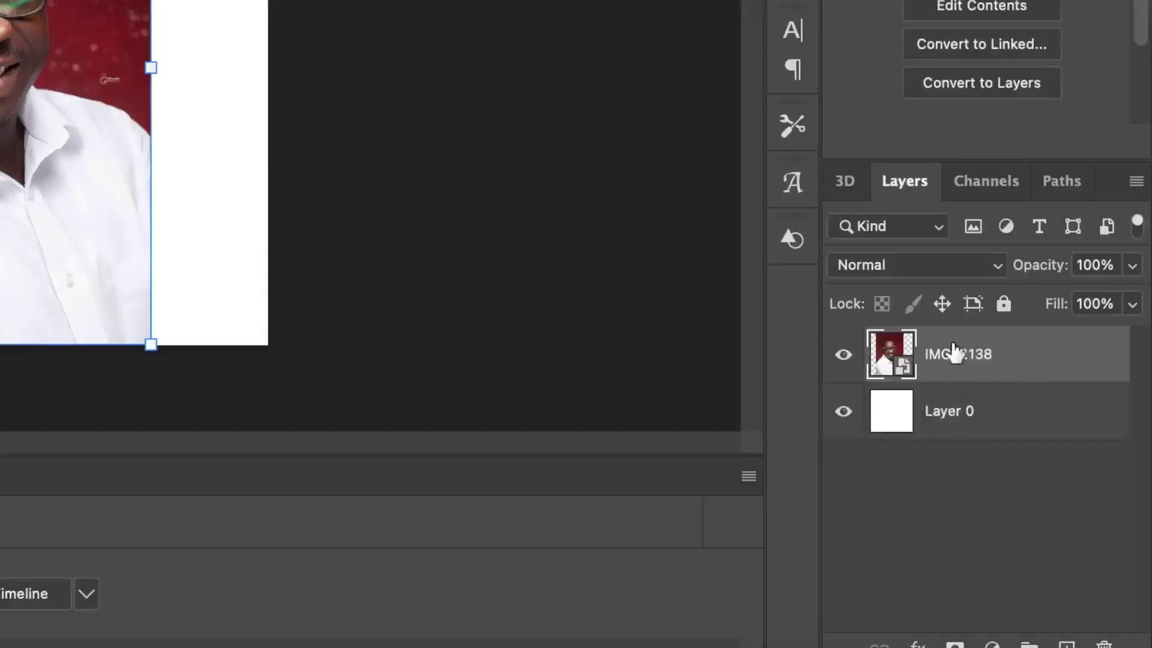
- Add a Lorem Ipsum text layer directly above Layer 0, positioned over the man's forehead
left_click(1010, 419)
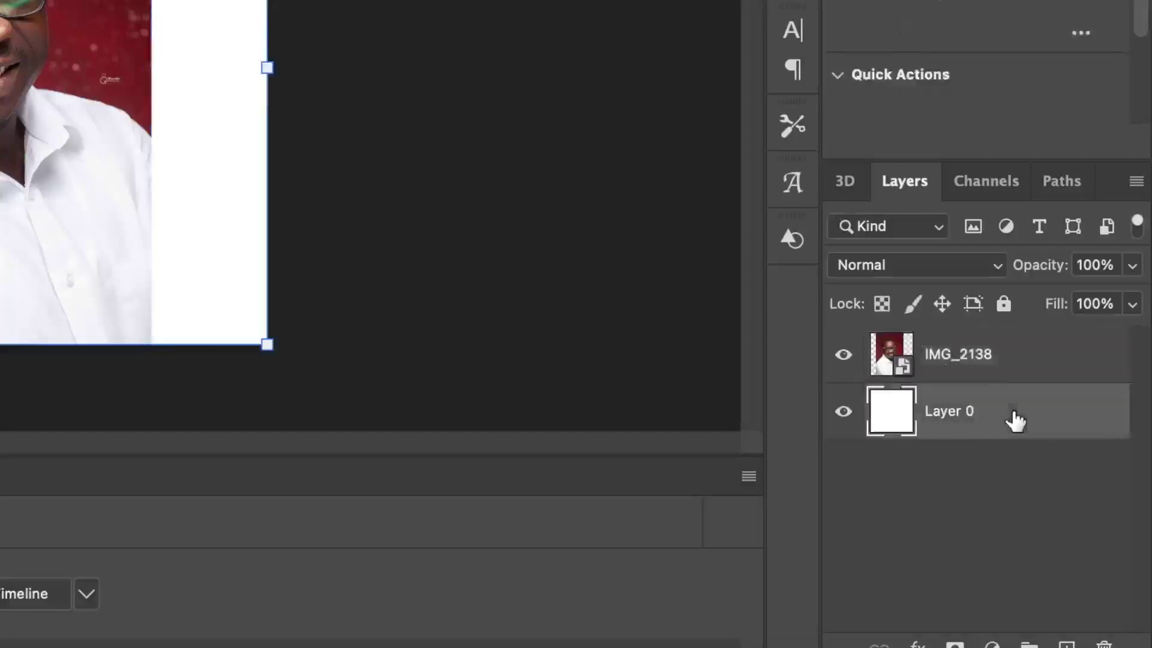
key("t")
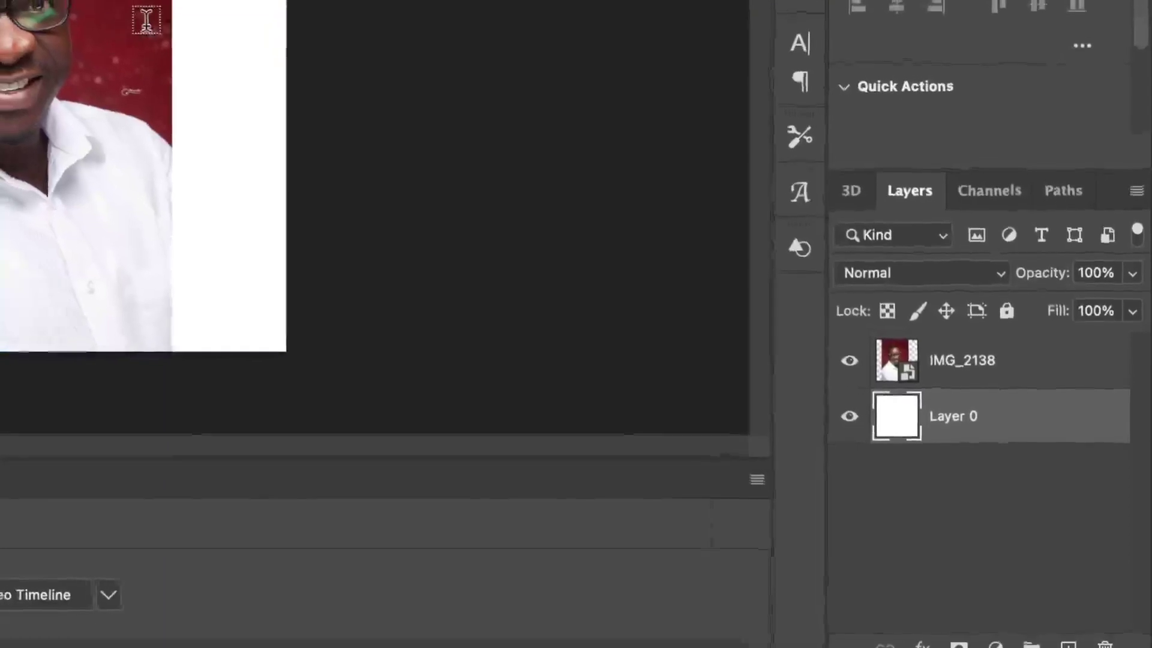
left_click(7, 2)
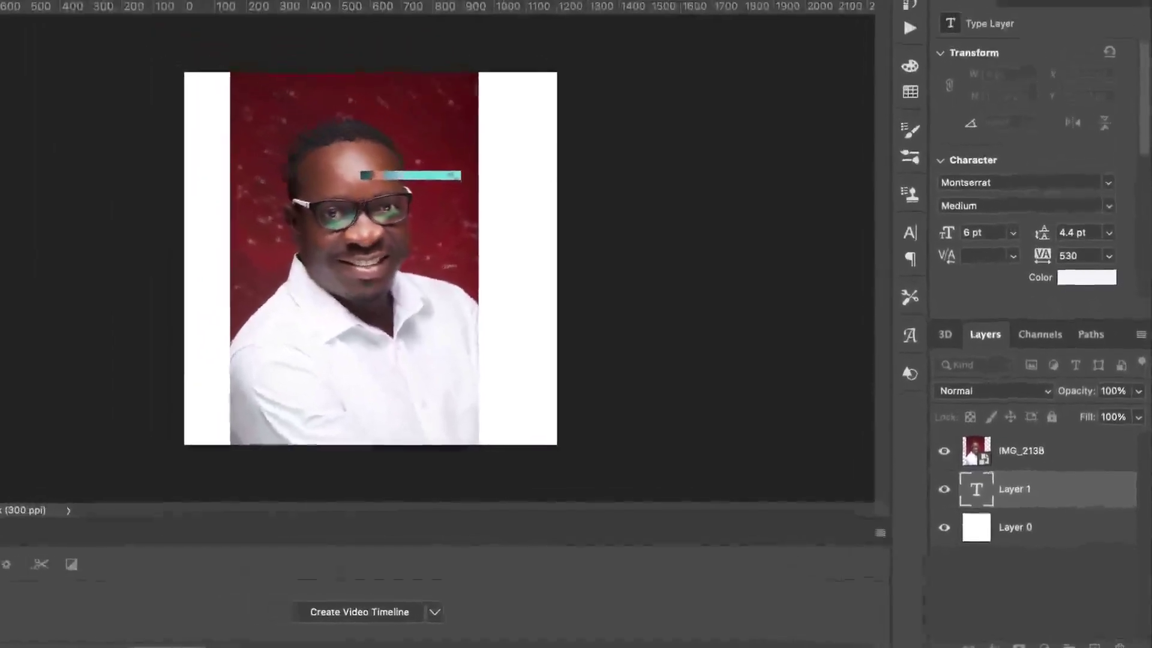
left_click(705, 129)
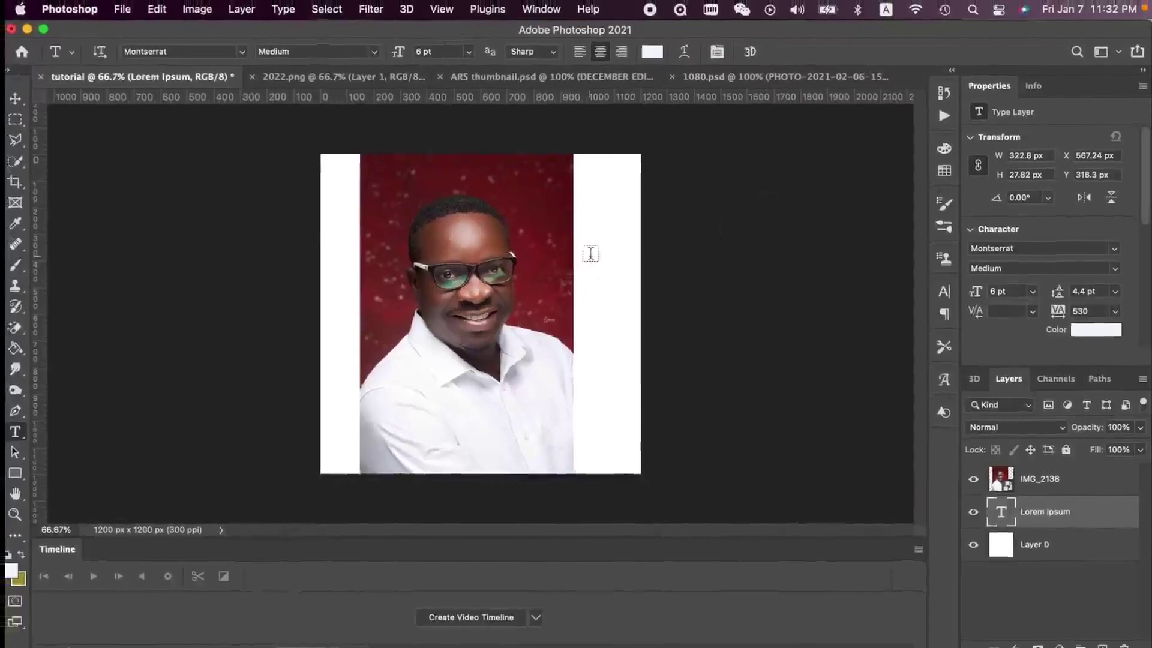
- Raise the Lorem Ipsum text layer above IMG_2138 and delete it
left_click_drag(1095, 514, 1087, 471)
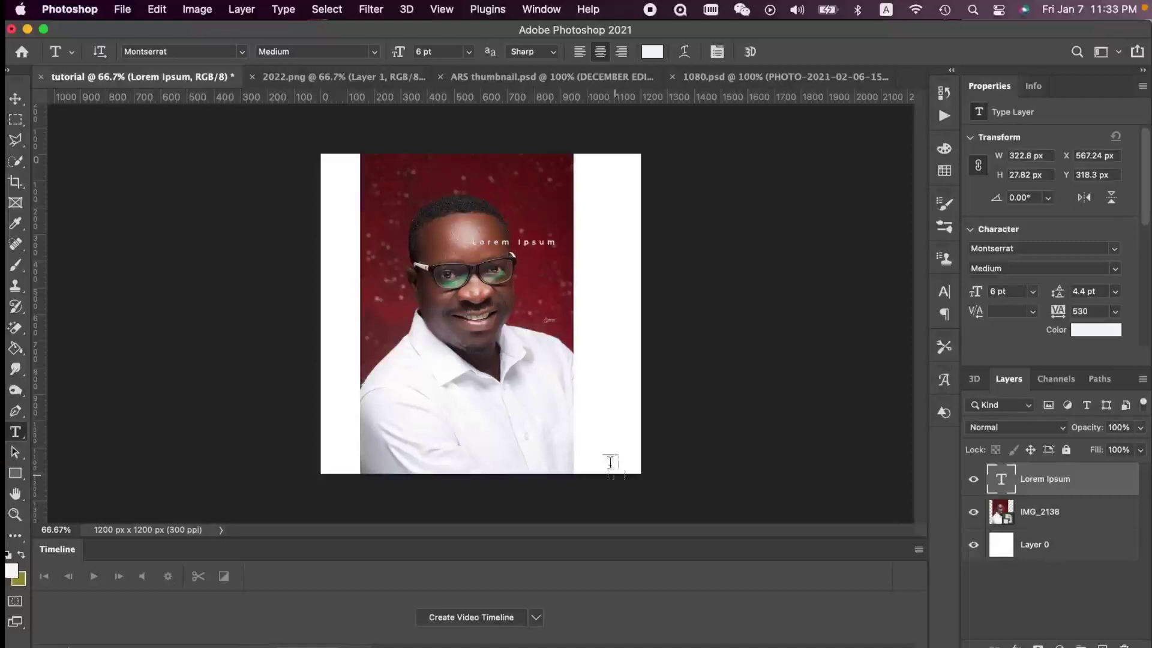
key("BackSpace")
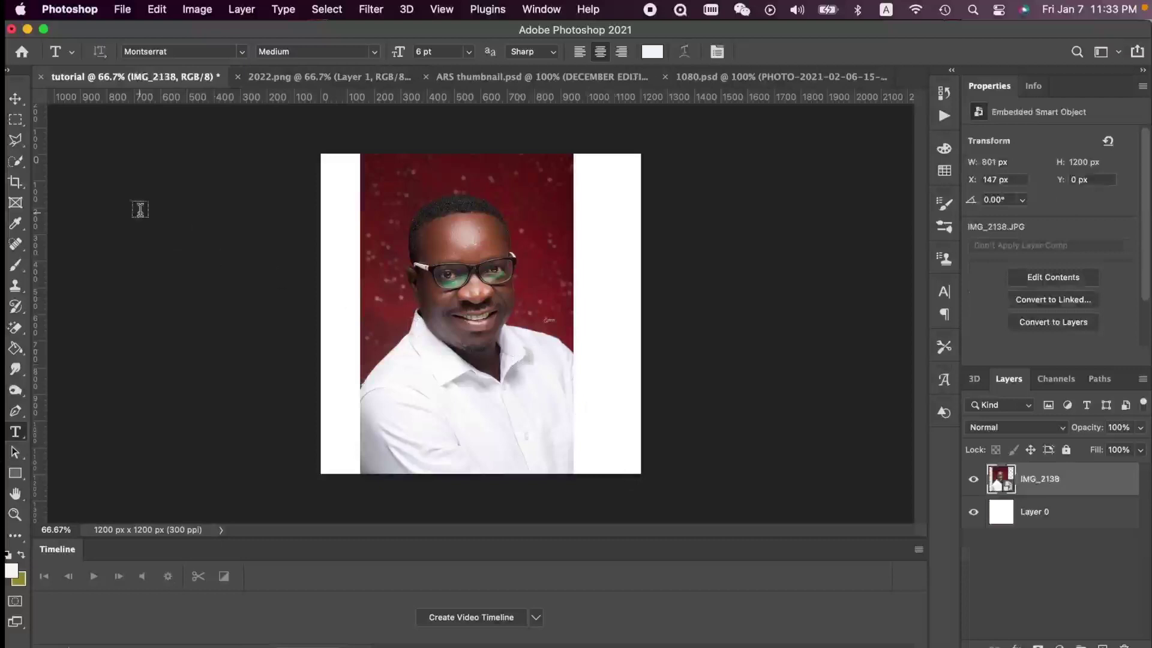
- Shift the IMG_2138 photo slightly right and enlarge it proportionally from its upper-left corner to about 876 x 1313 px
left_click(13, 98)
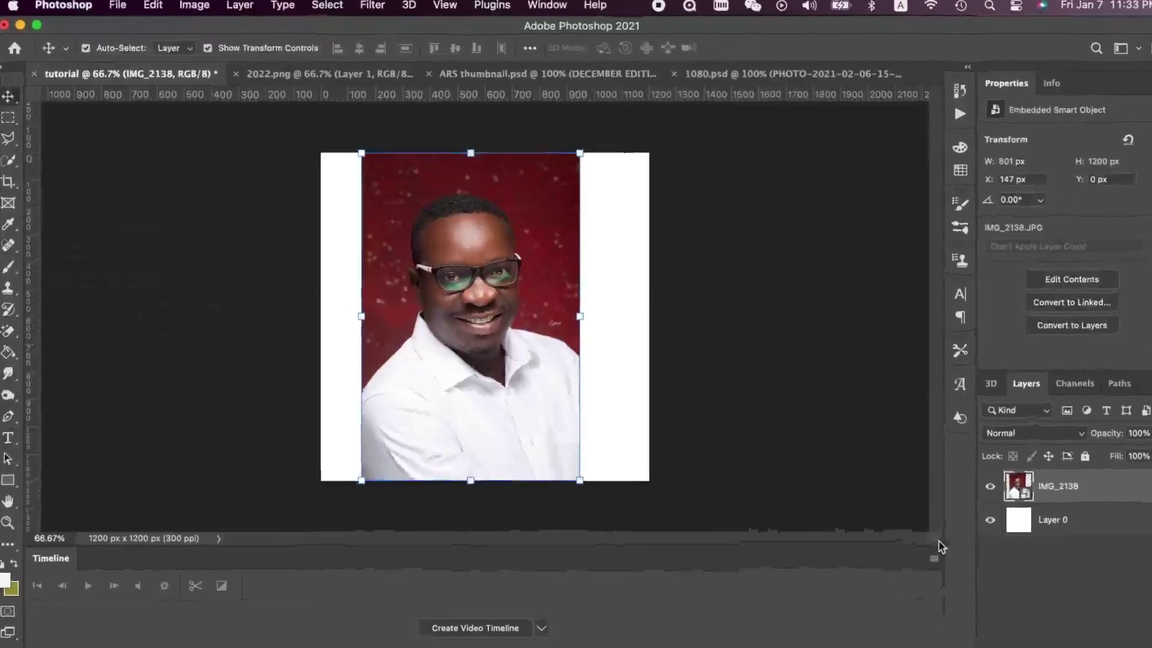
left_click(476, 317)
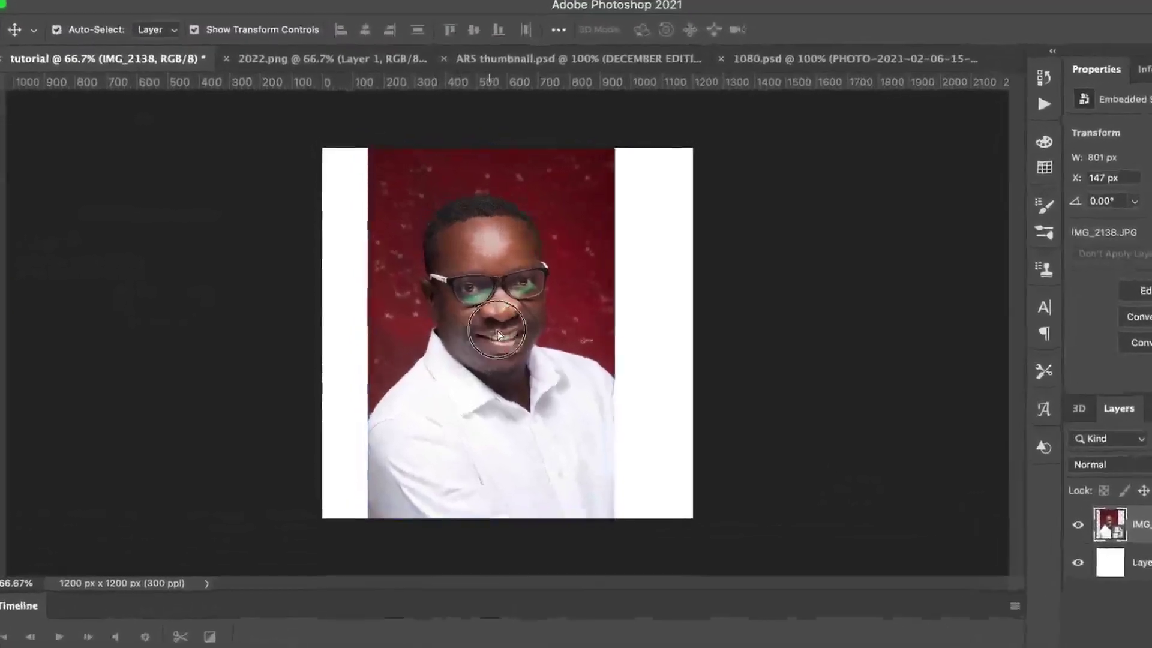
mouse_move(498, 335)
left_mouse_down()
mouse_move(549, 354)
mouse_move(501, 351)
mouse_move(506, 342)
left_mouse_up()
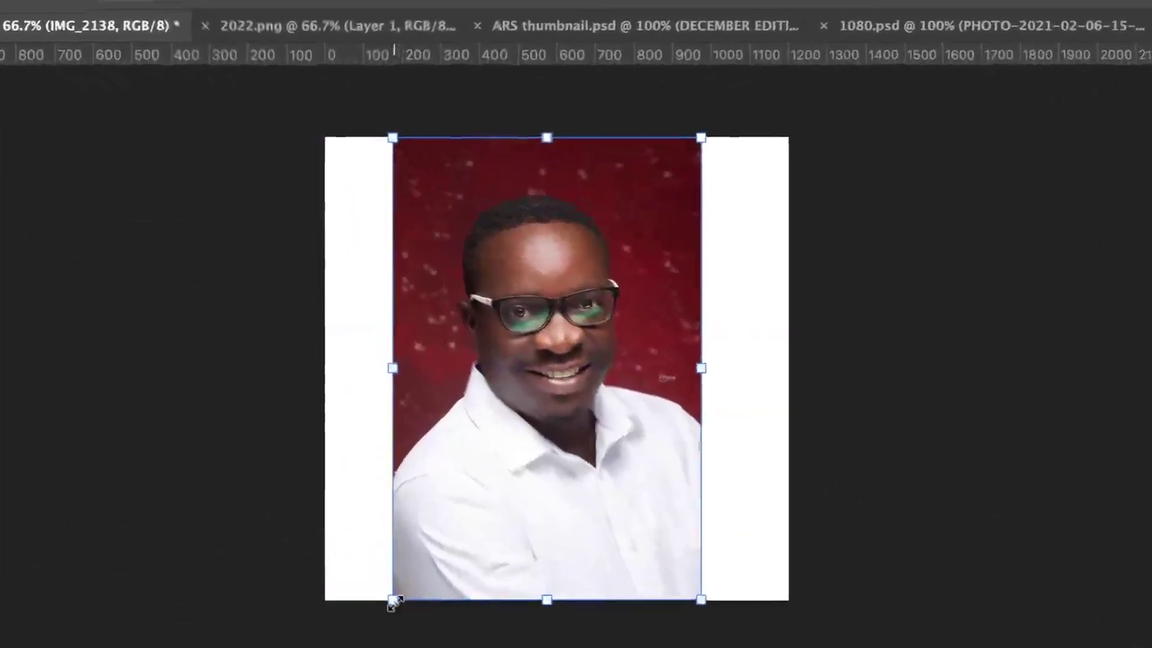
left_click(386, 569)
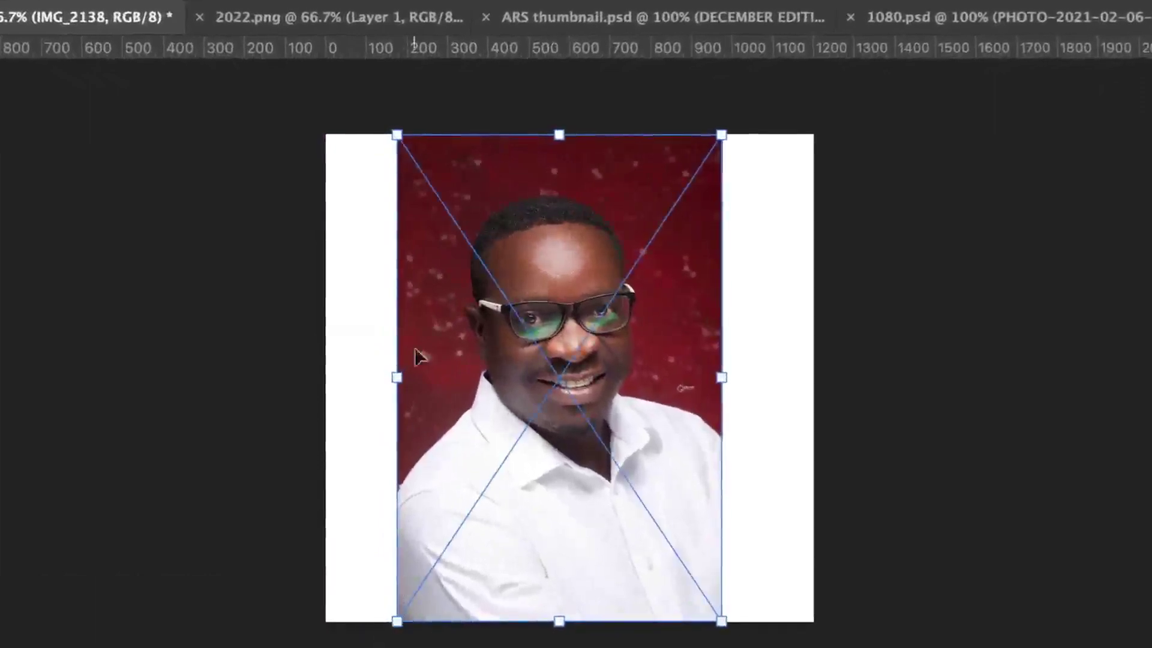
left_click_drag(387, 126, 190, 131)
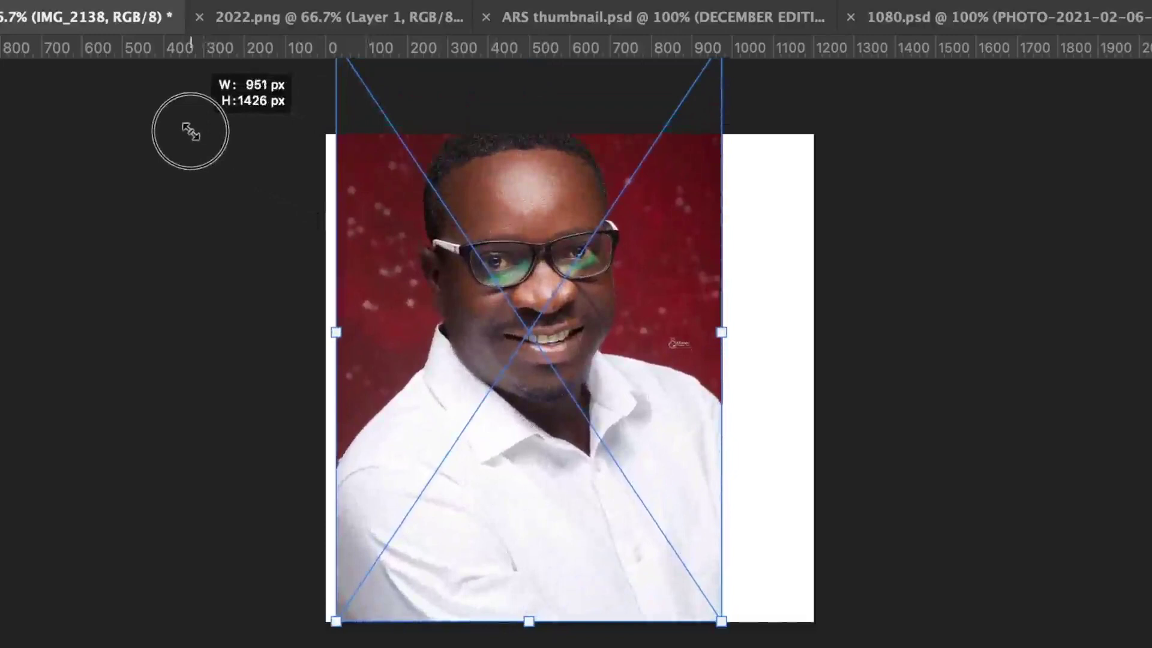
left_click_drag(190, 131, 226, 174)
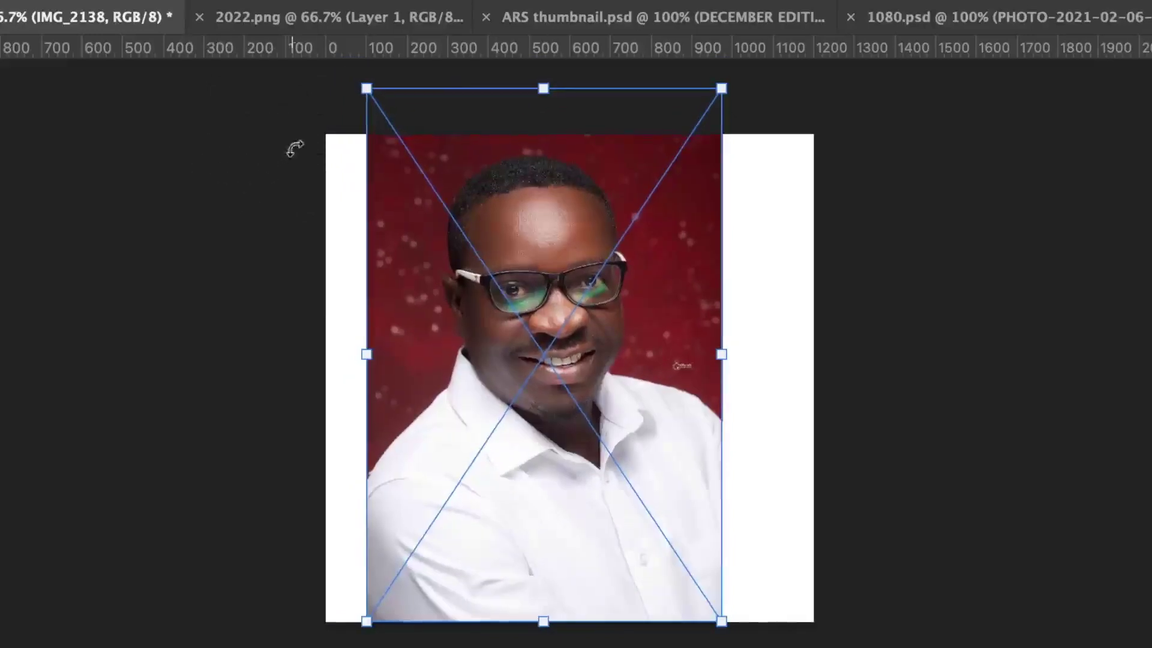
left_click(977, 321)
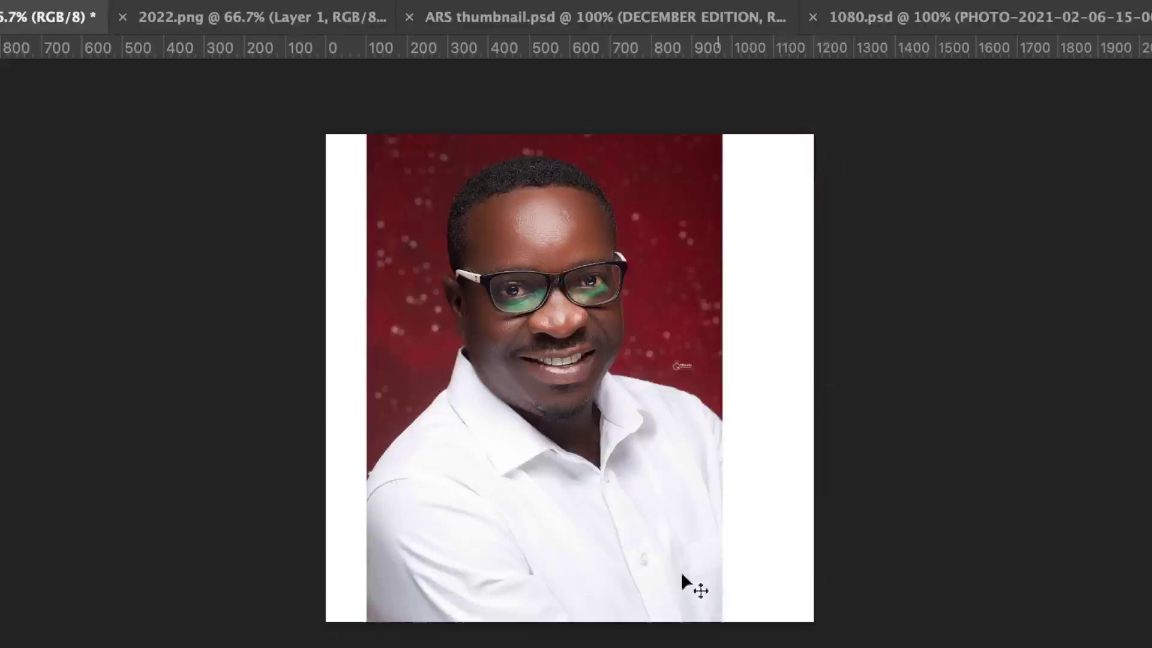
- Move the photo up beyond the canvas's upper edge and back down to about X 98 px, Y -113 px
left_click_drag(597, 454, 581, 292)
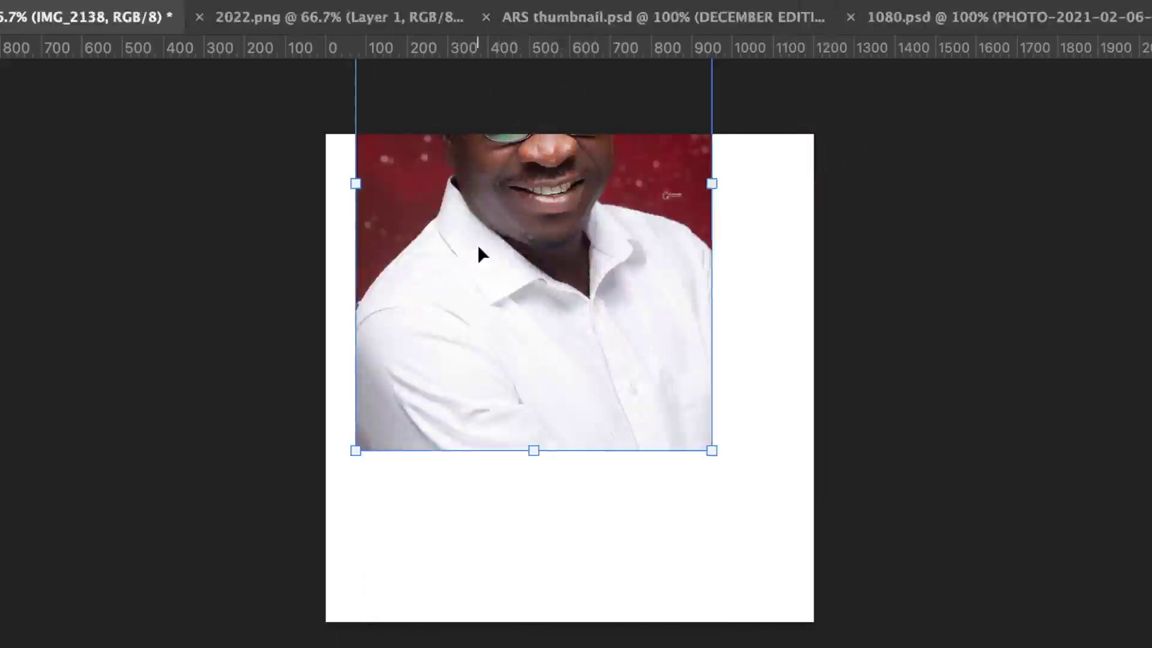
left_click_drag(532, 216, 544, 391)
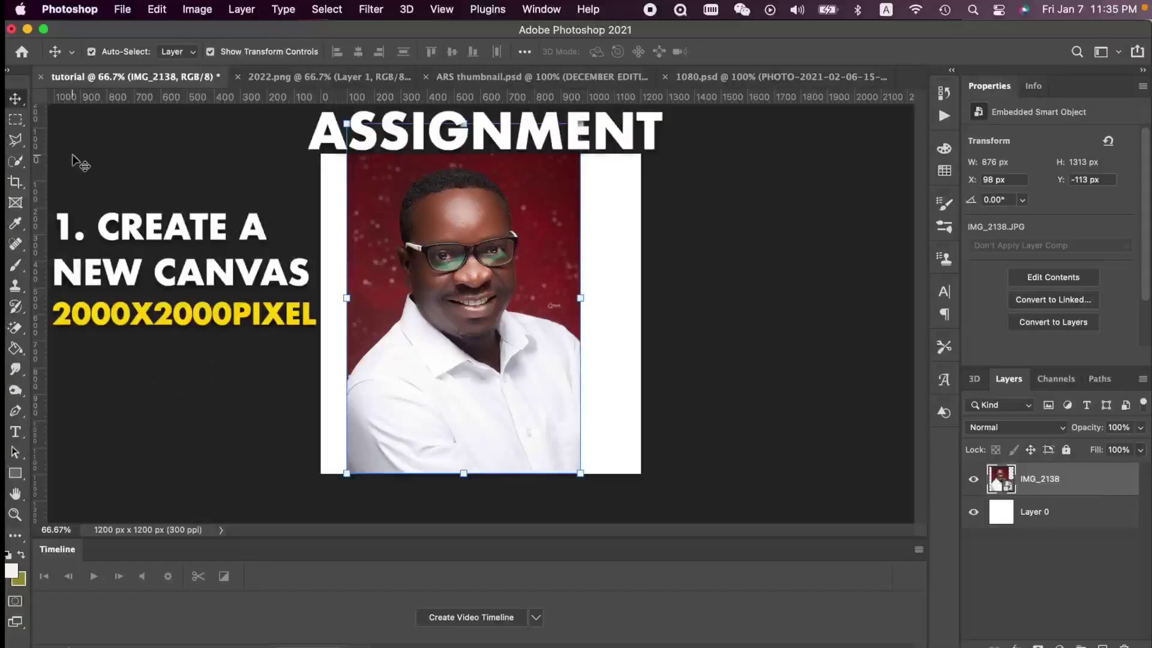
- Hide the IMG_2138 layer and turn its visibility back on
left_click(973, 479)
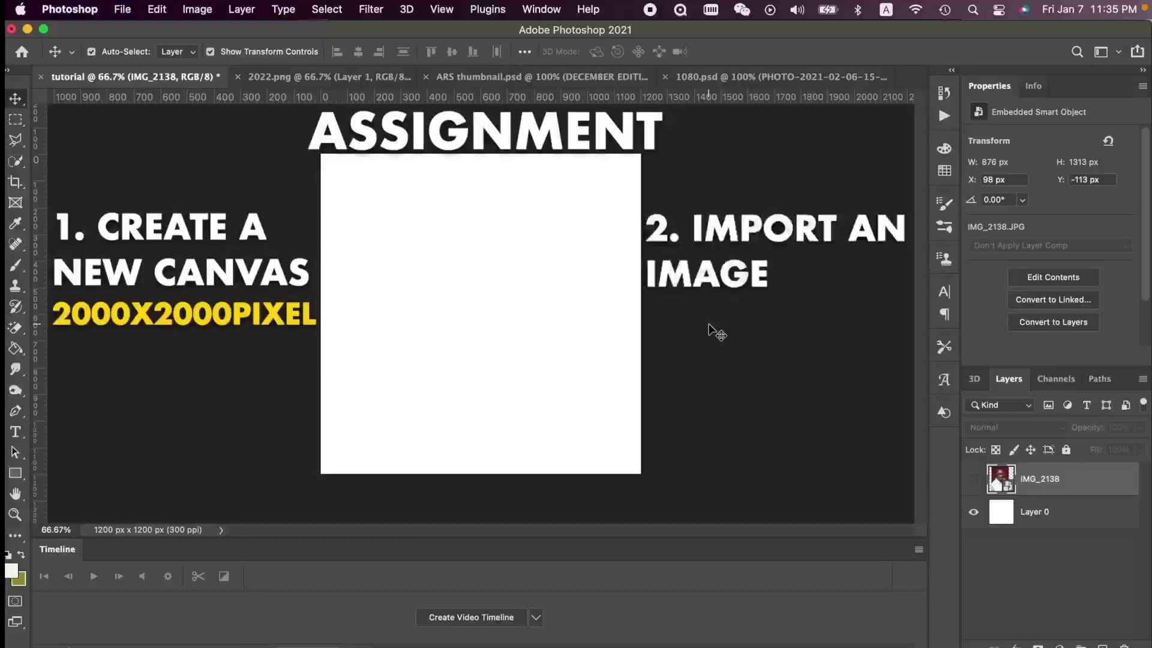
left_click(971, 482)
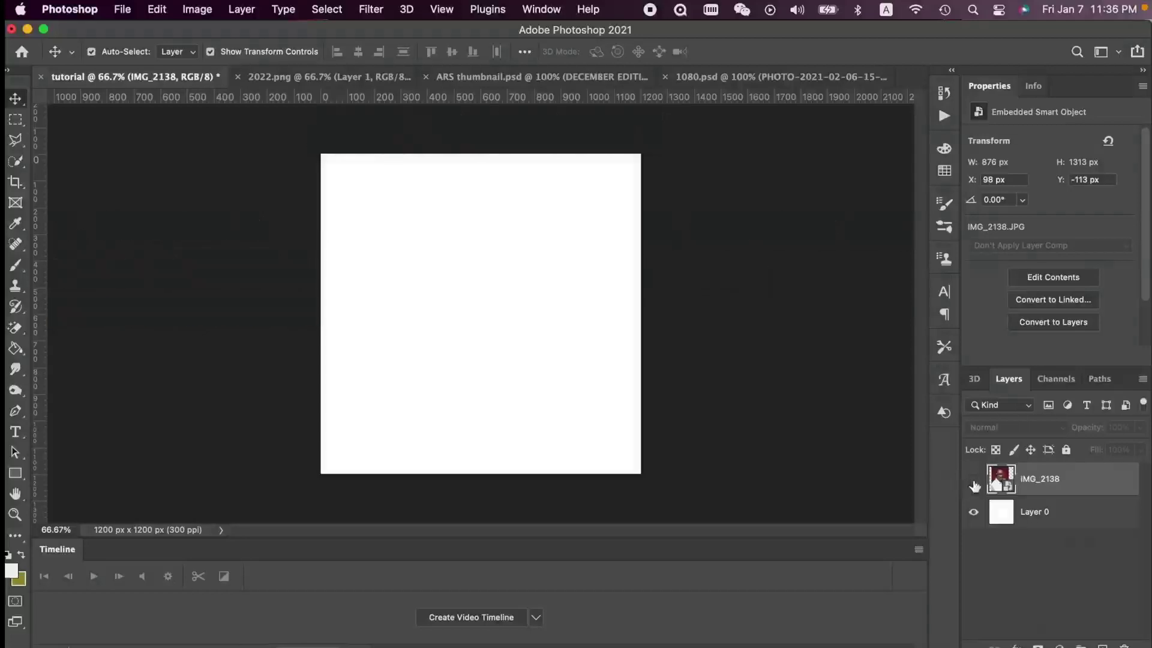